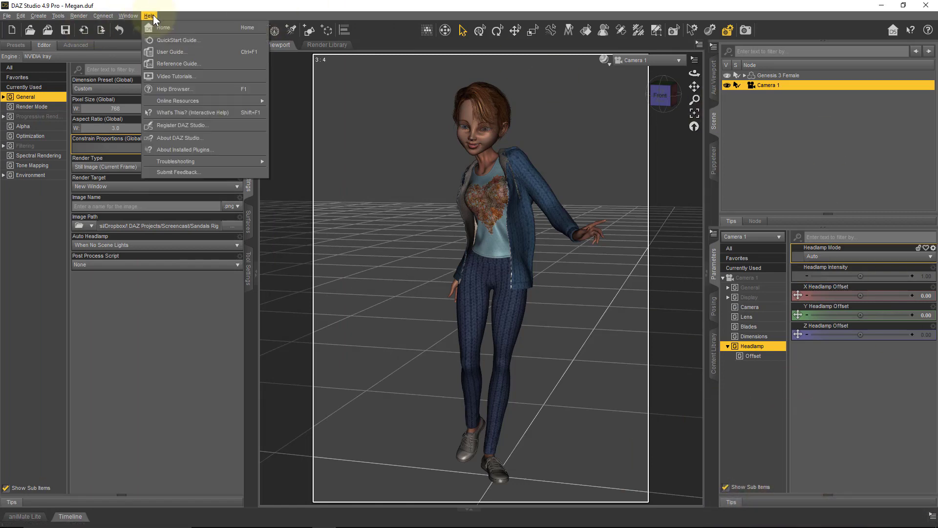
# - Check the installed DAZ Studio version in the program's About information and dismiss it
pyautogui.click(206, 136)
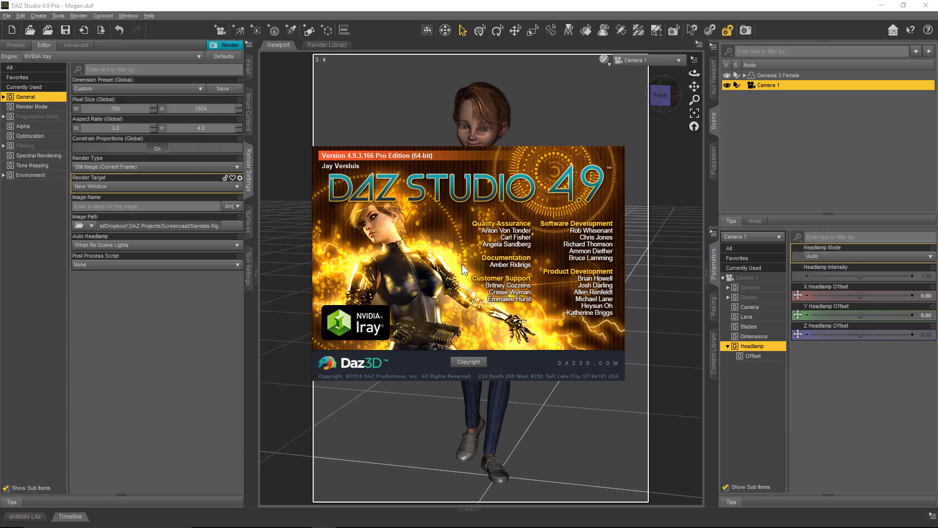
pyautogui.click(562, 319)
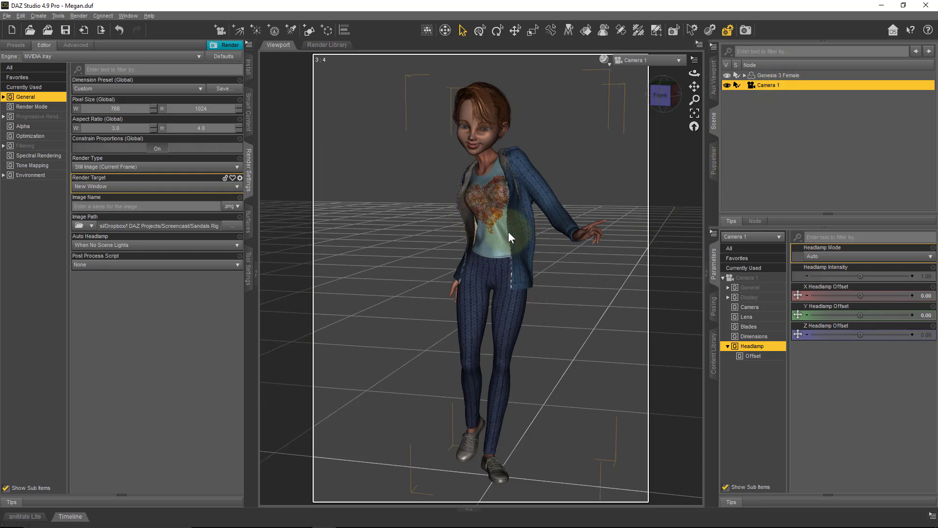
# - Move Camera 1 slightly closer to the figure and set the viewport draw style to NVIDIA Iray
pyautogui.scroll(1, 517, 233)
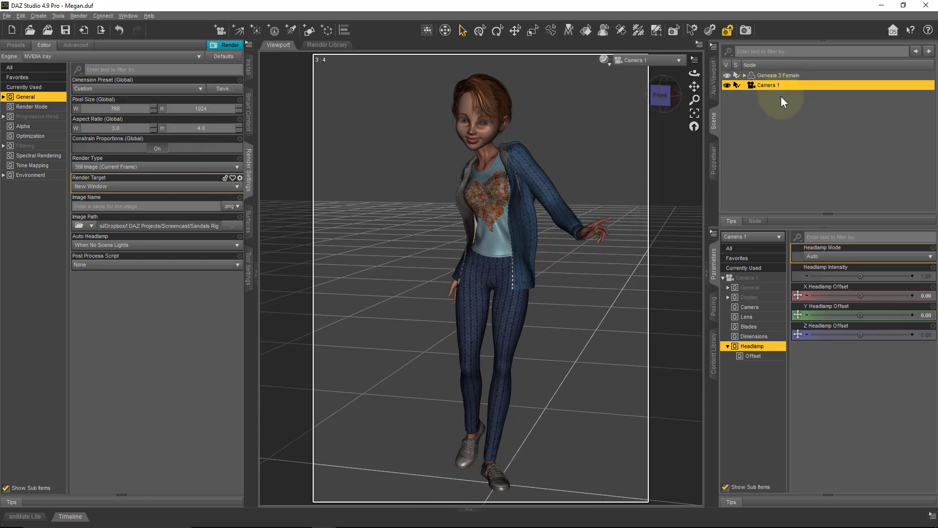
pyautogui.click(604, 59)
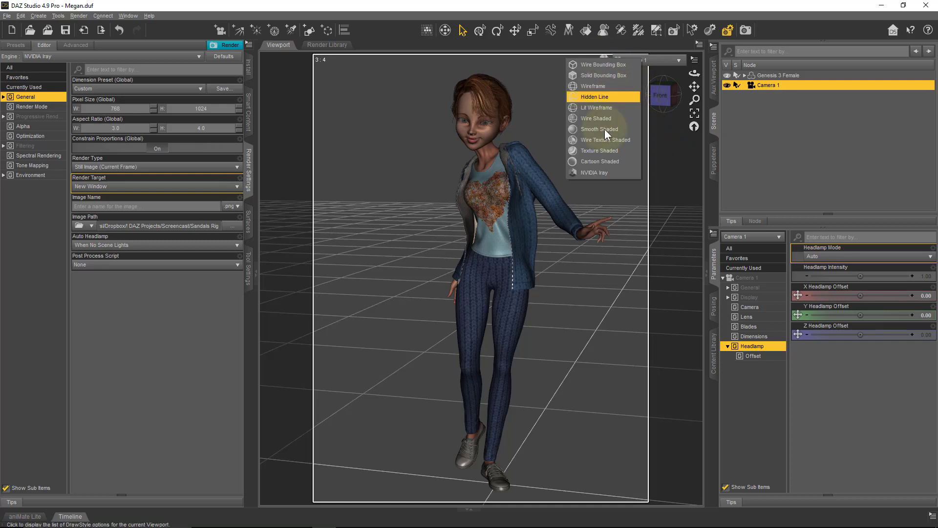
pyautogui.click(614, 172)
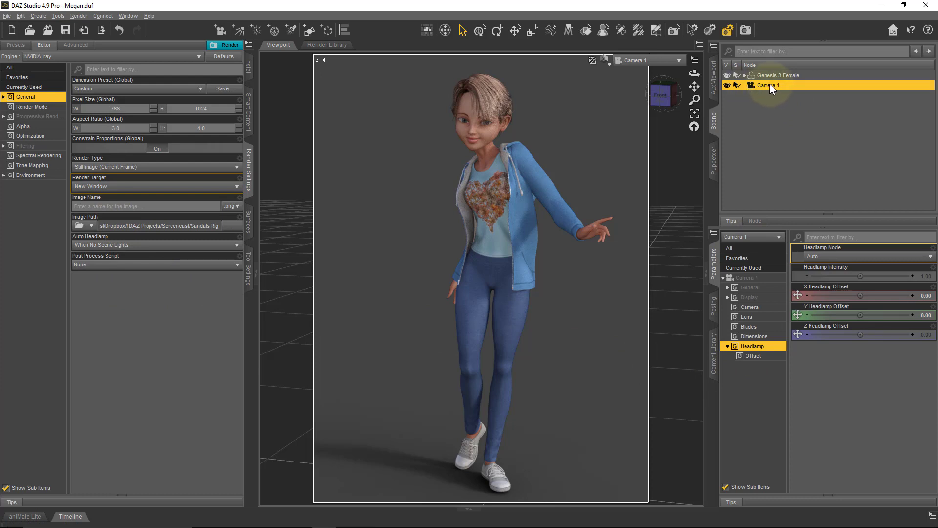
# - Compare the Iray preview through Perspective View and return the viewport to Camera 1
pyautogui.click(676, 60)
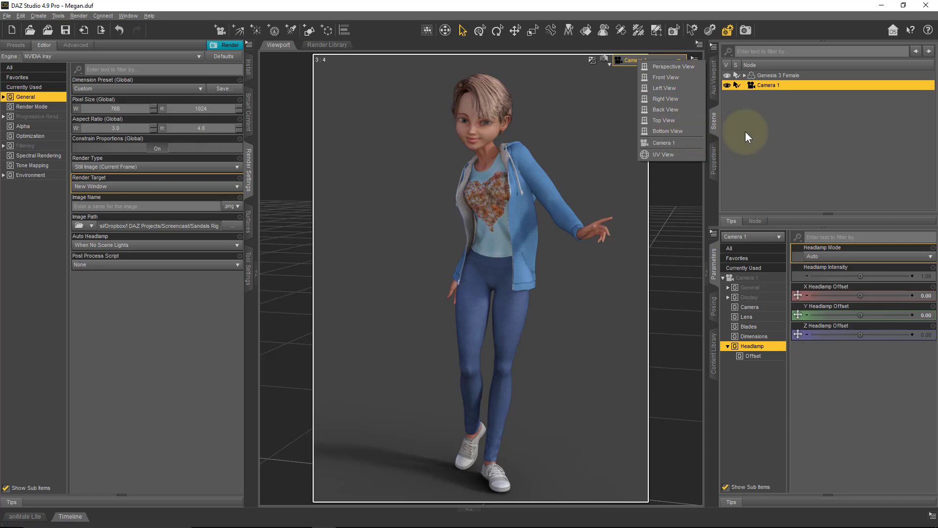
pyautogui.click(682, 66)
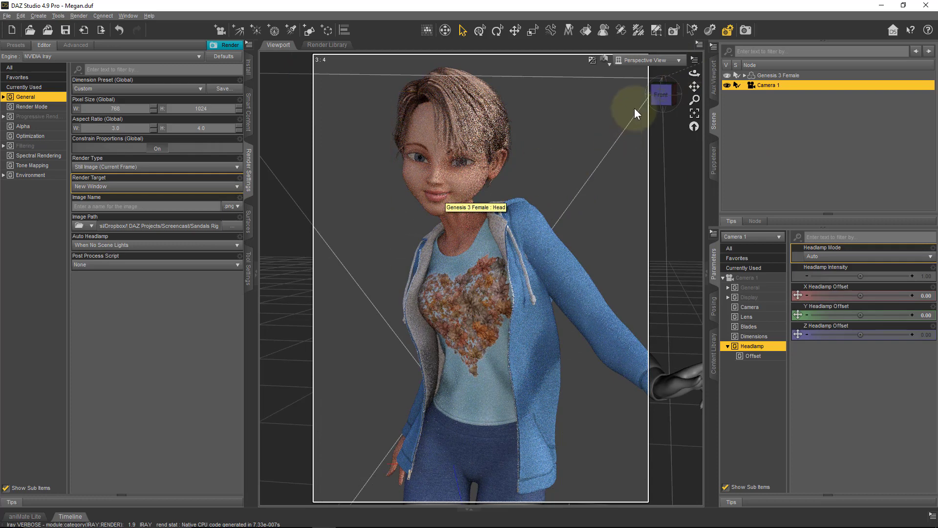
pyautogui.click(678, 61)
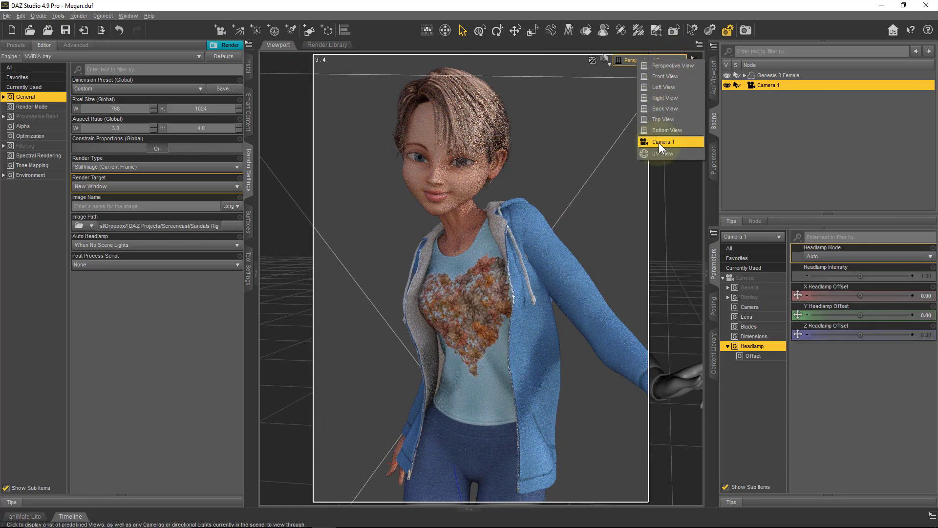
pyautogui.click(658, 142)
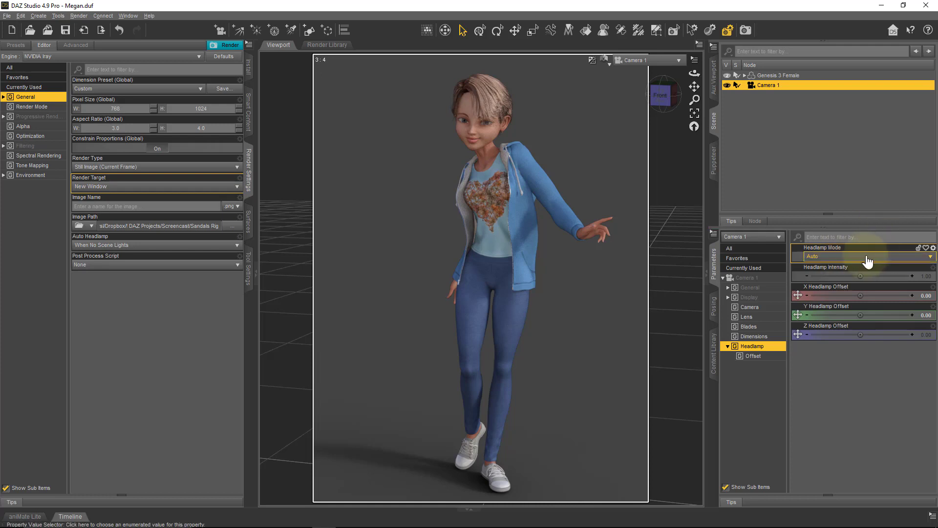
# - Try Camera 1's Headlamp Mode at Off and restore it to Auto
pyautogui.click(832, 258)
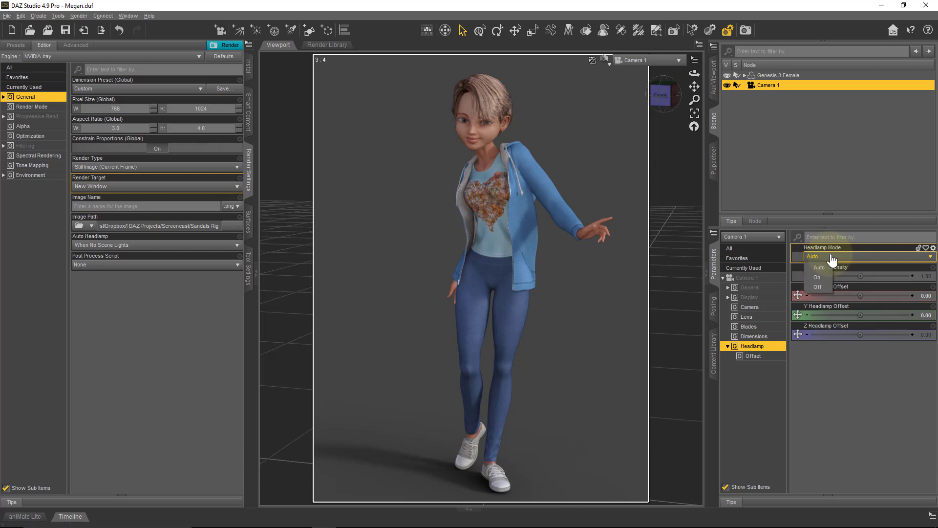
pyautogui.click(822, 288)
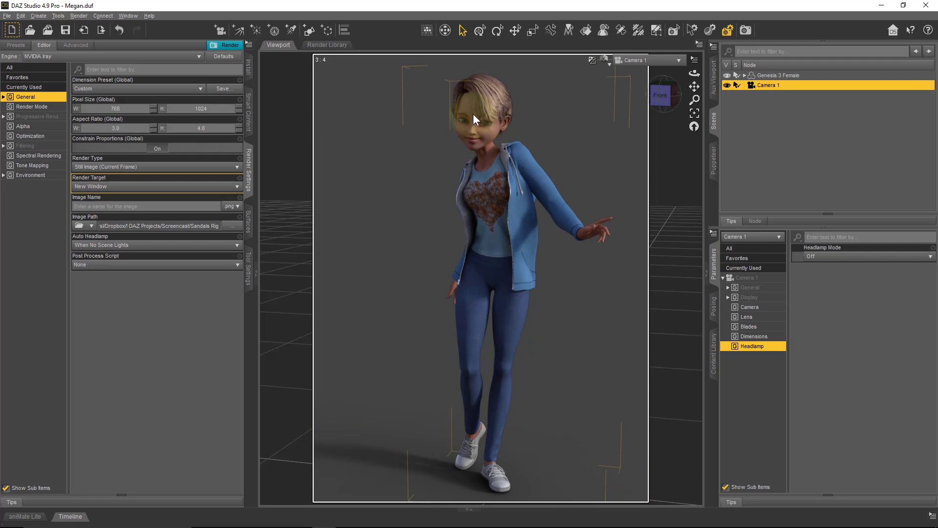
pyautogui.click(853, 258)
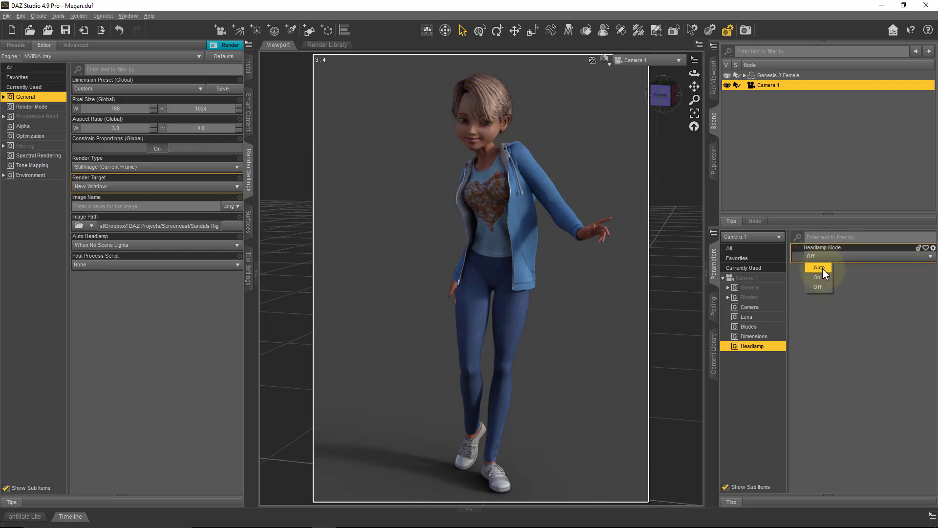
pyautogui.click(821, 267)
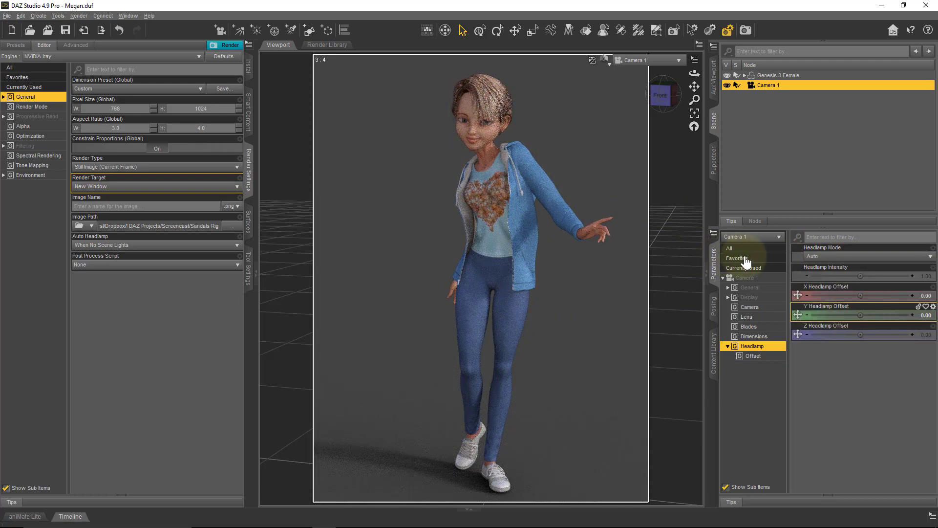
# - Set Camera 1's Headlamp Mode to Off
pyautogui.click(844, 258)
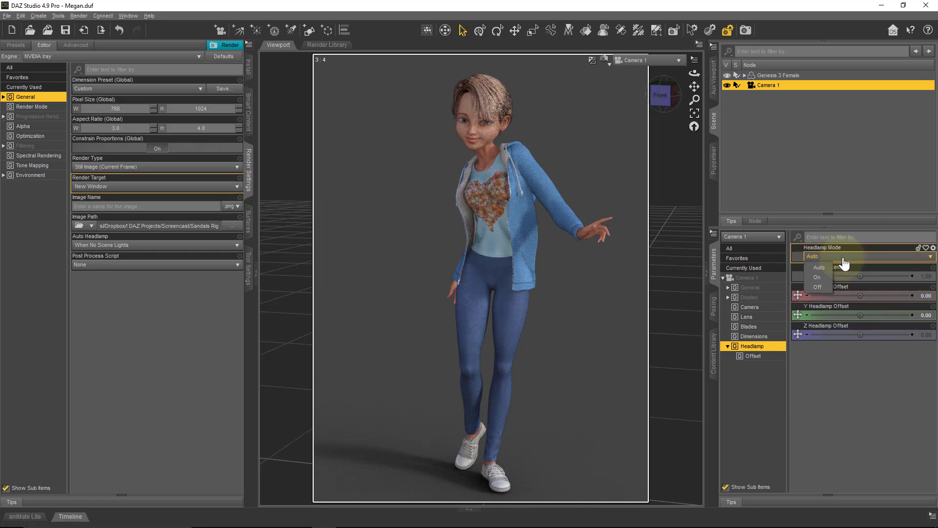
pyautogui.click(817, 287)
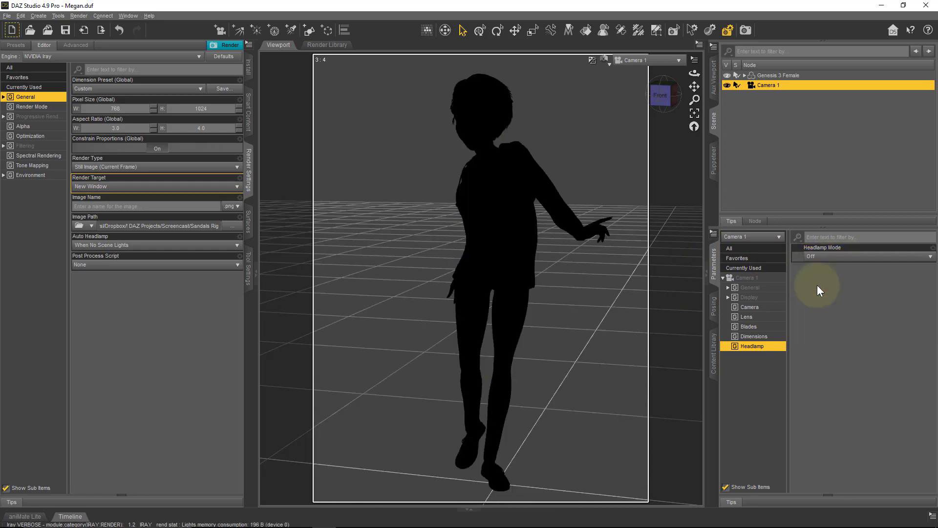
# - Examine the headlamp lighting in Perspective View and switch back to Camera 1 to compare it with the headlamp off
pyautogui.click(679, 61)
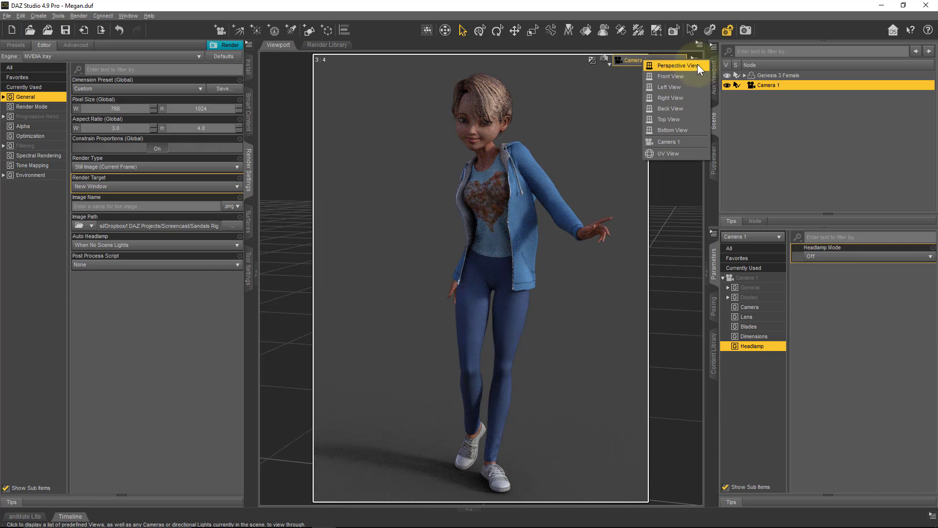
pyautogui.click(704, 66)
pyautogui.scroll(5, 635, 166)
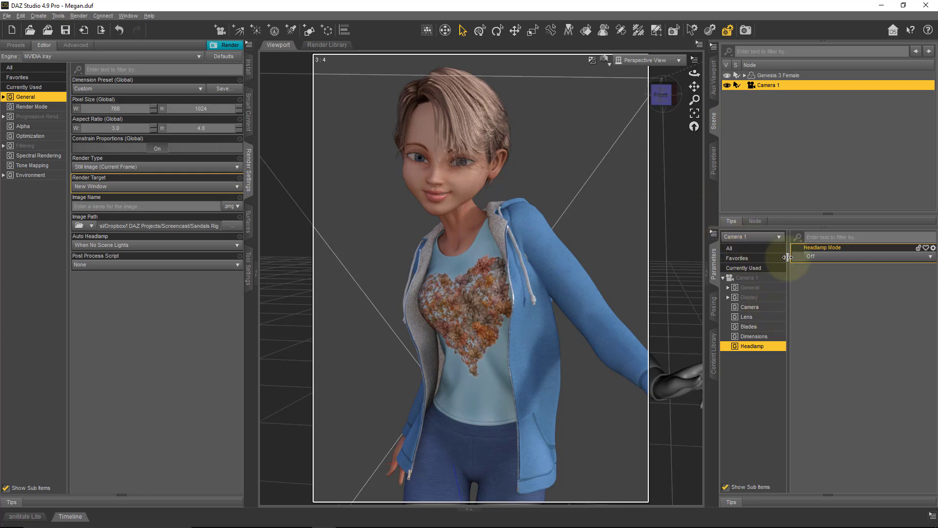
pyautogui.click(645, 60)
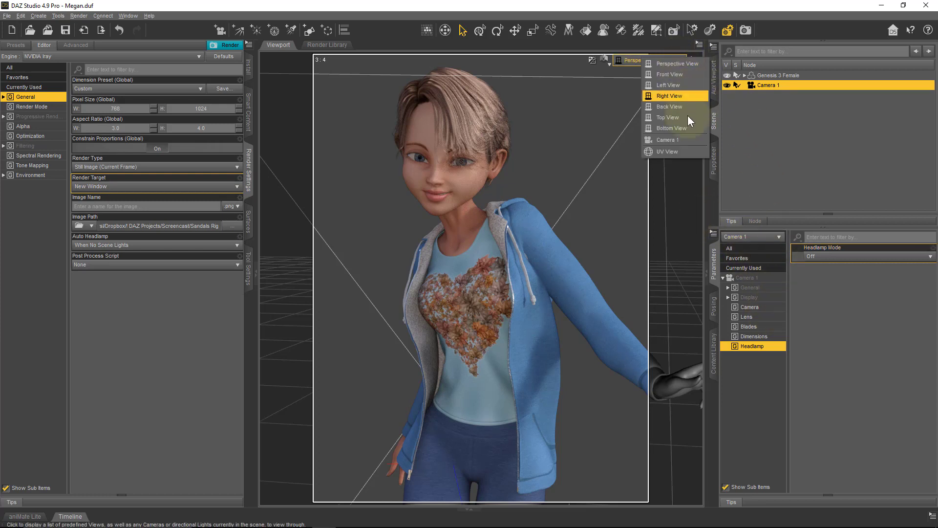
pyautogui.click(684, 142)
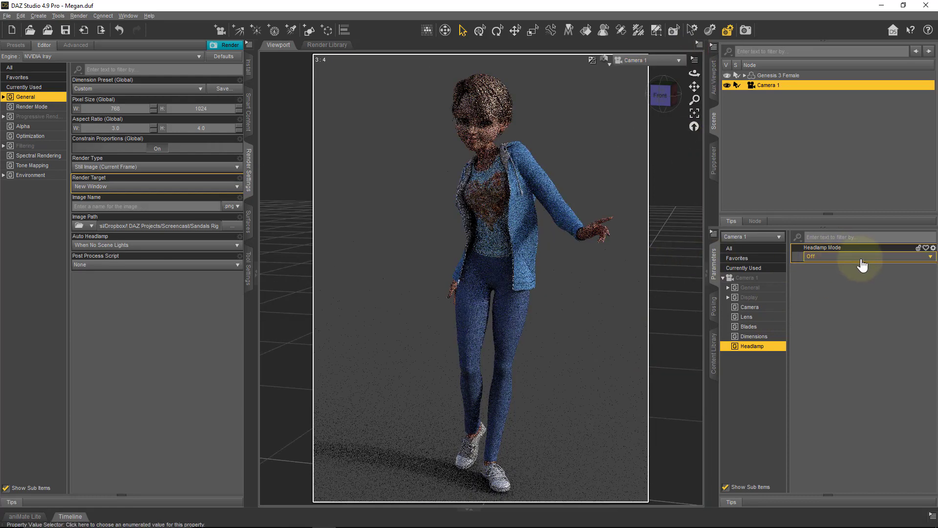
pyautogui.click(576, 228)
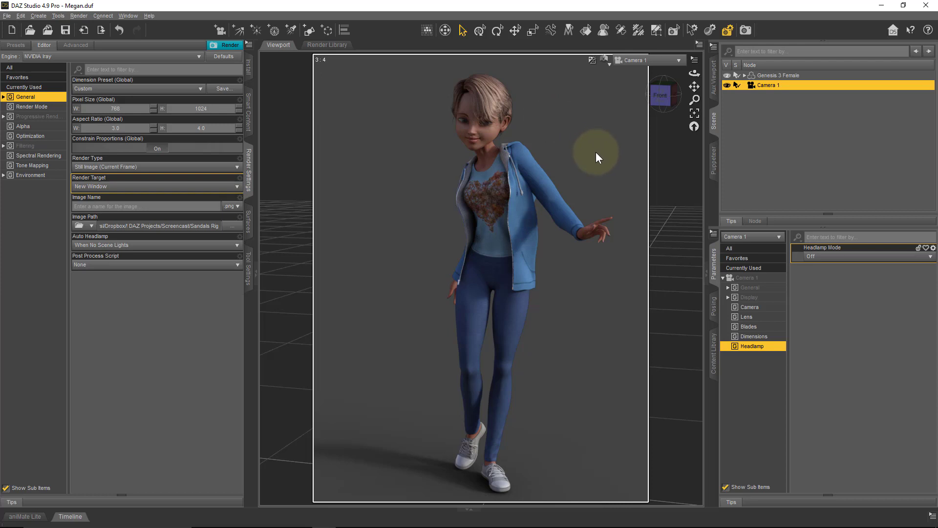
# - Set the viewport draw style to Texture Shaded and deselect Camera 1 in the scene
pyautogui.click(606, 60)
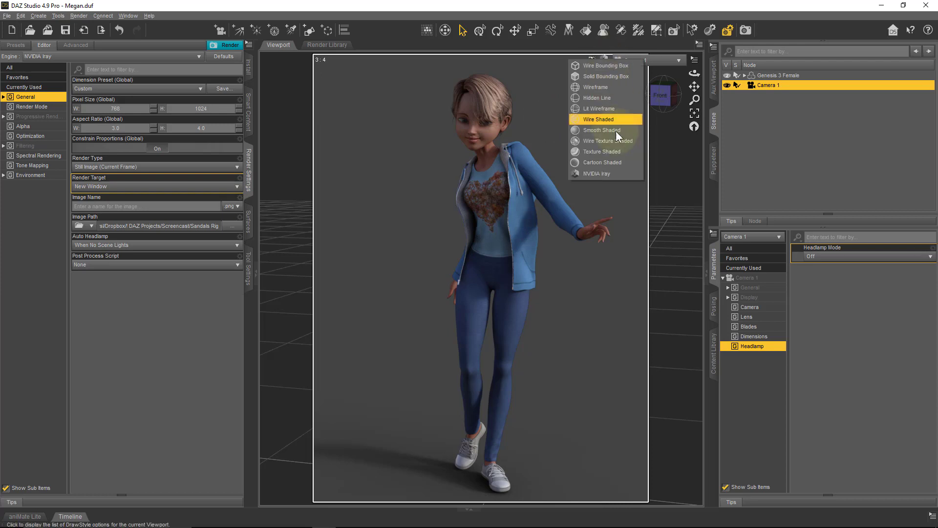
pyautogui.click(626, 151)
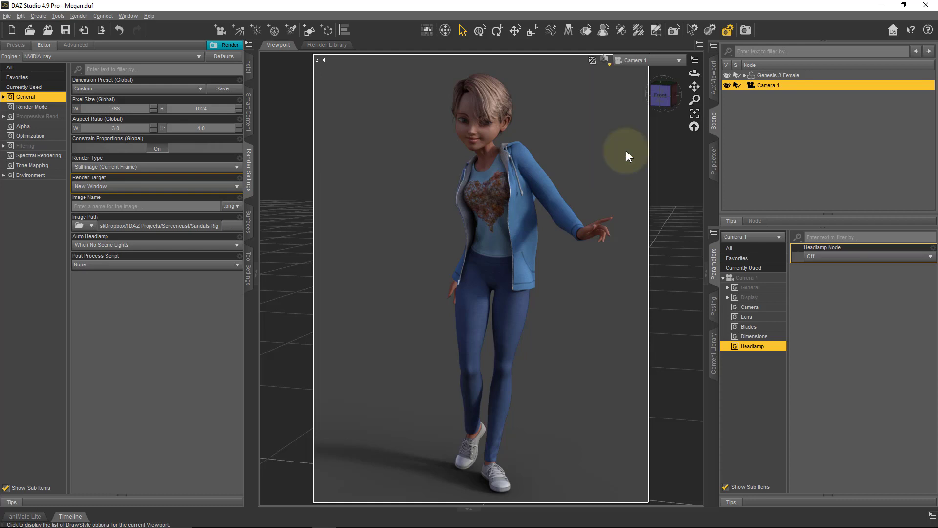
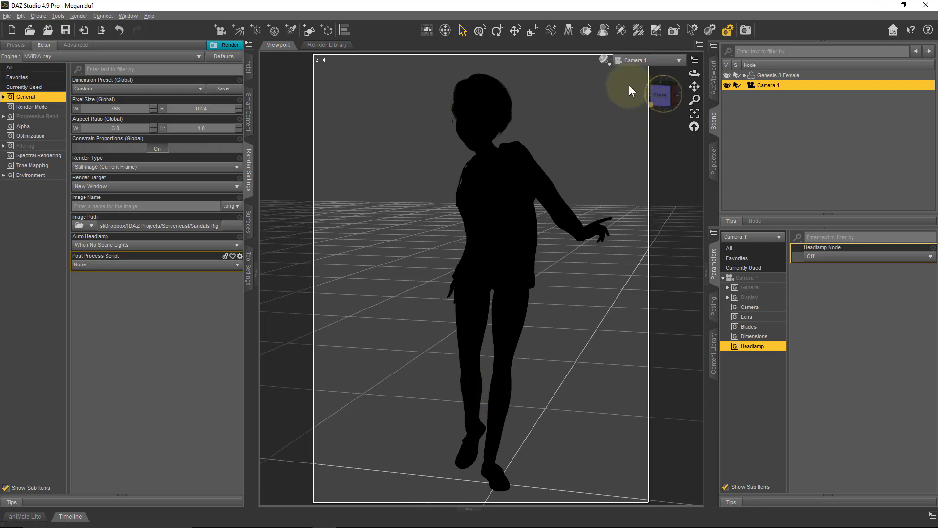
pyautogui.click(605, 59)
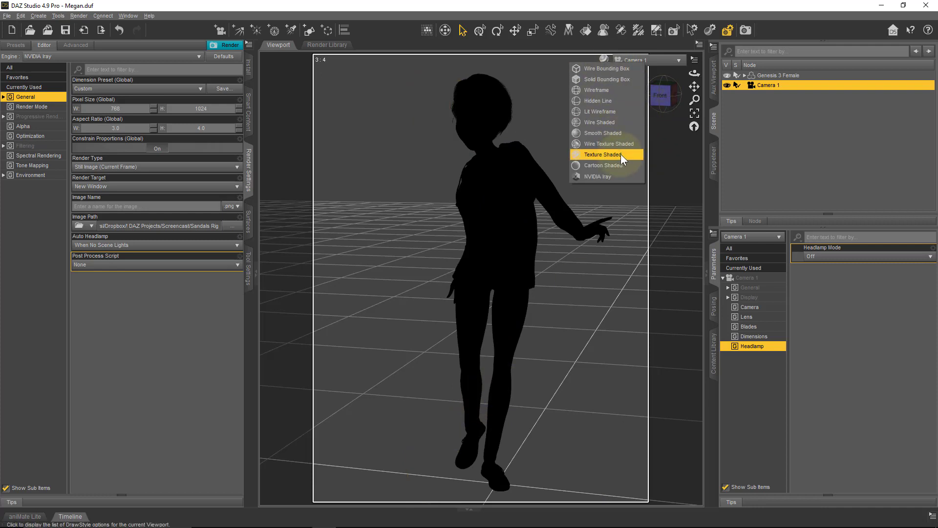
pyautogui.click(785, 142)
# - Switch the viewport to Perspective View and orbit around to the figure's left side
pyautogui.click(678, 61)
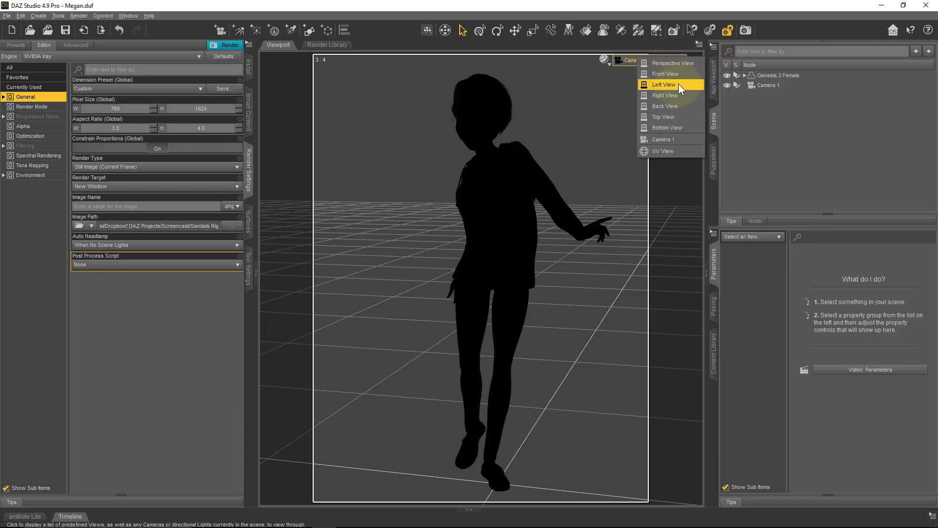
pyautogui.click(682, 62)
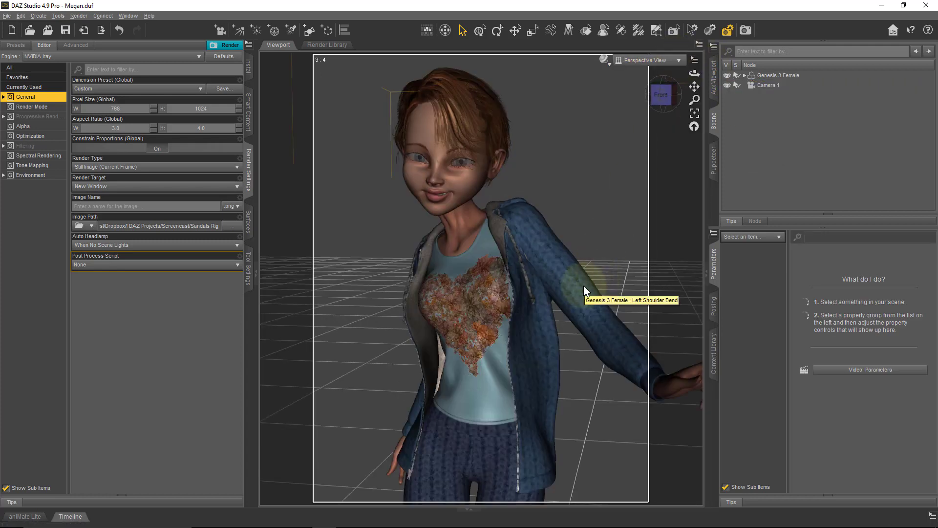
pyautogui.keyDown('alt'); pyautogui.moveTo(573, 274); pyautogui.dragTo(552, 302); pyautogui.keyUp('alt')
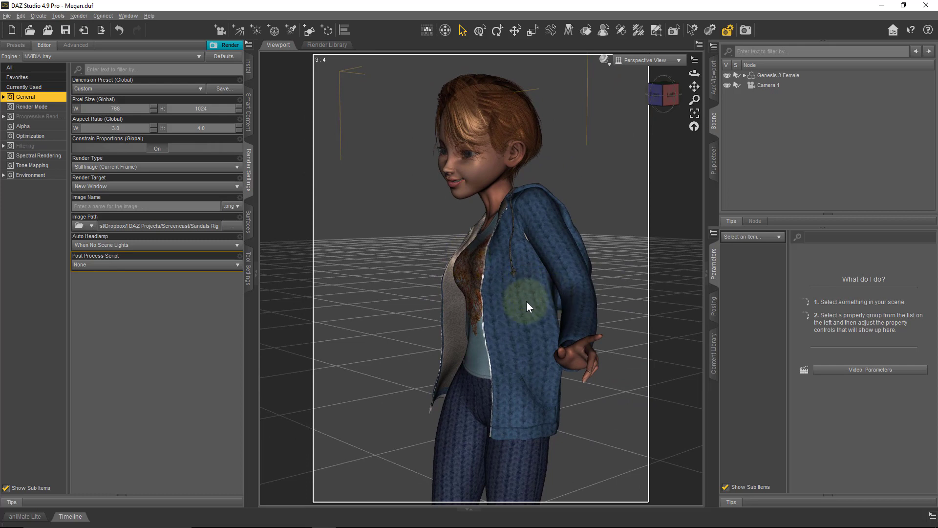
# - Create a new spotlight named SpotLight 1 using the active Perspective View transforms
pyautogui.click(39, 16)
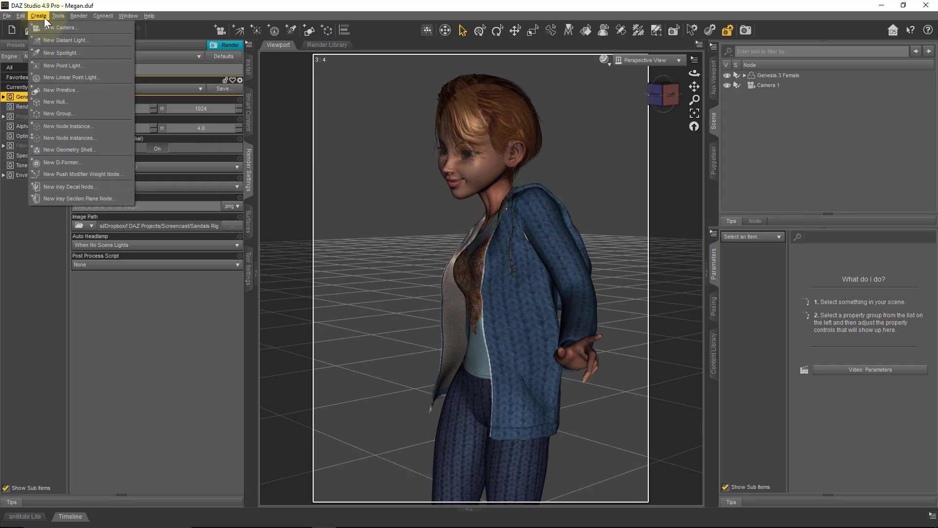
pyautogui.click(93, 52)
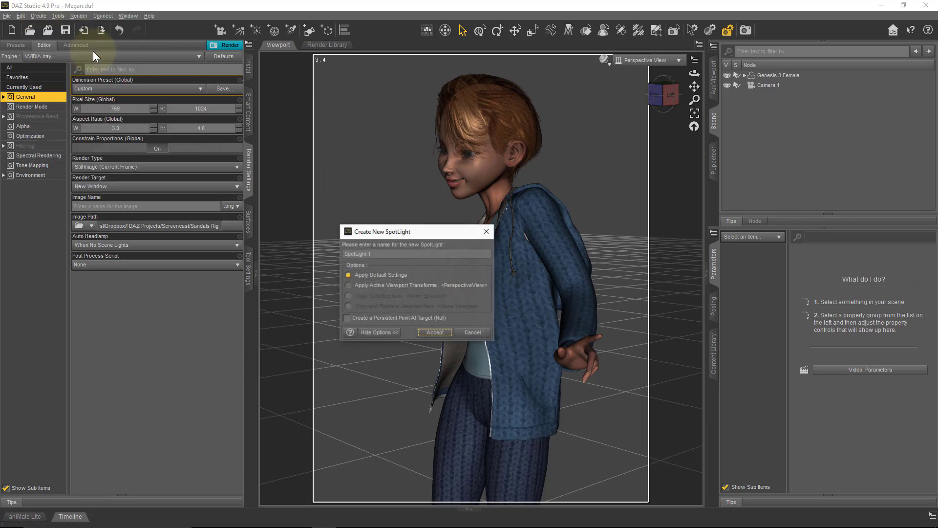
pyautogui.click(357, 286)
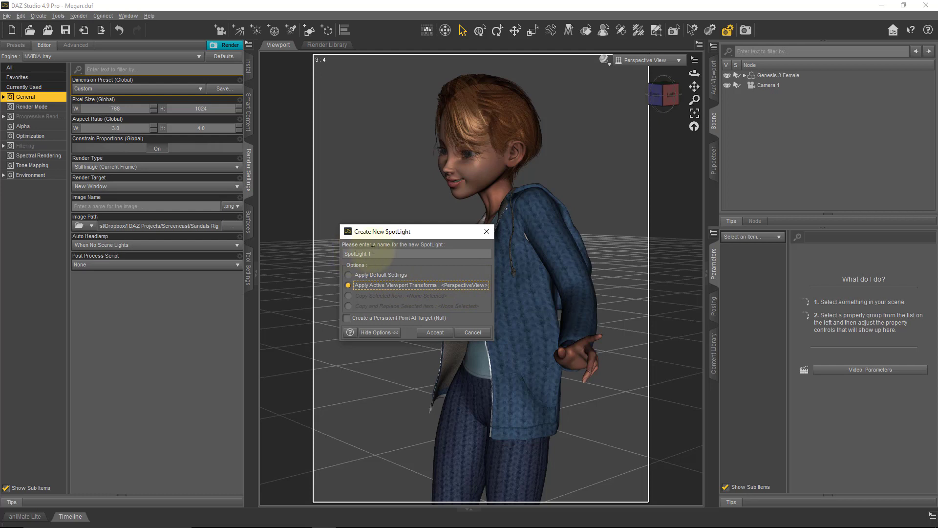
pyautogui.click(434, 333)
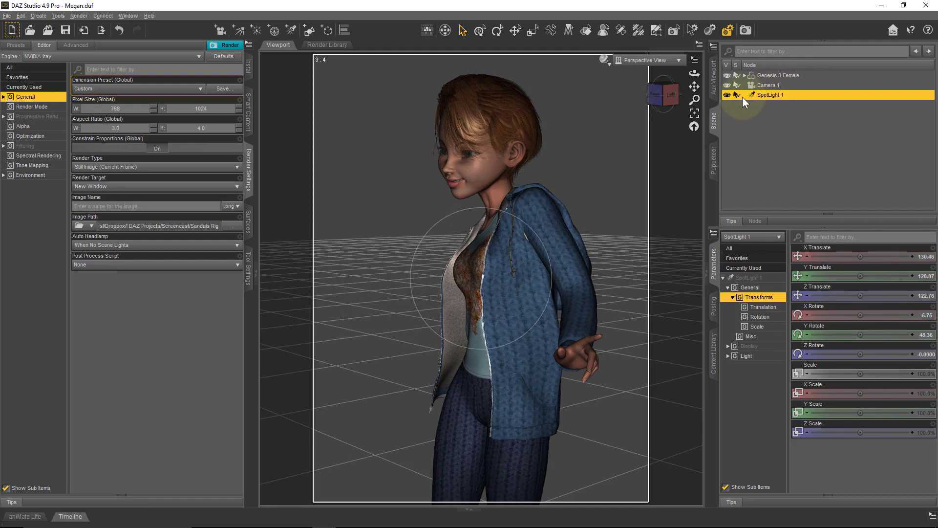
# - Look through SpotLight 1 in the viewport and move the light closer to the figure
pyautogui.click(679, 60)
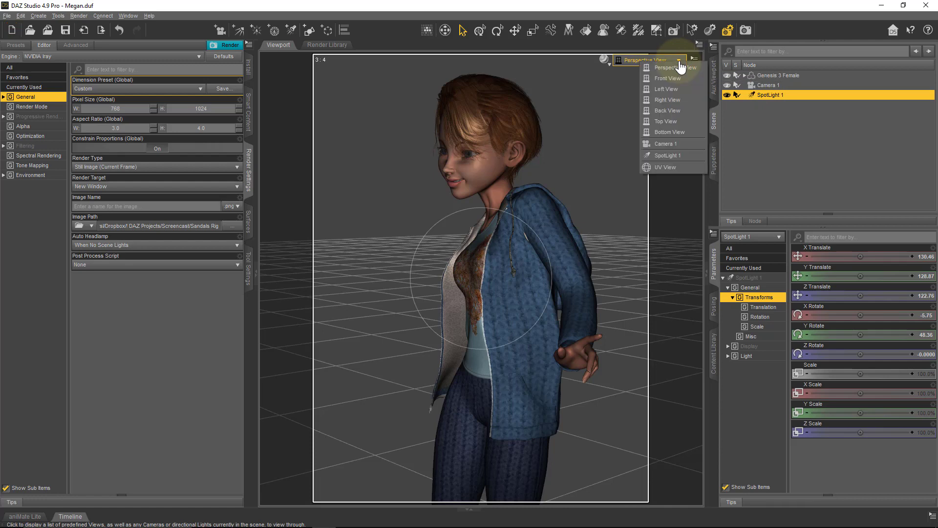
pyautogui.click(682, 155)
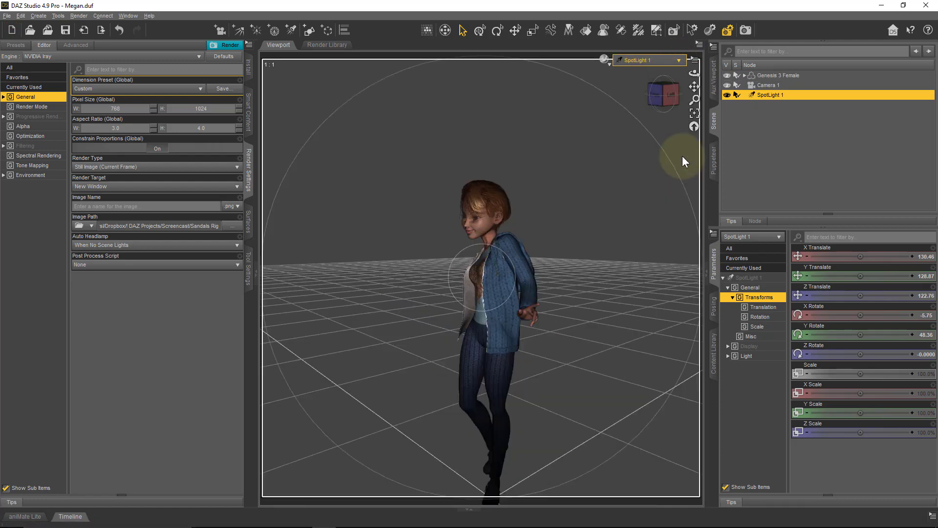
pyautogui.scroll(-3, 535, 267)
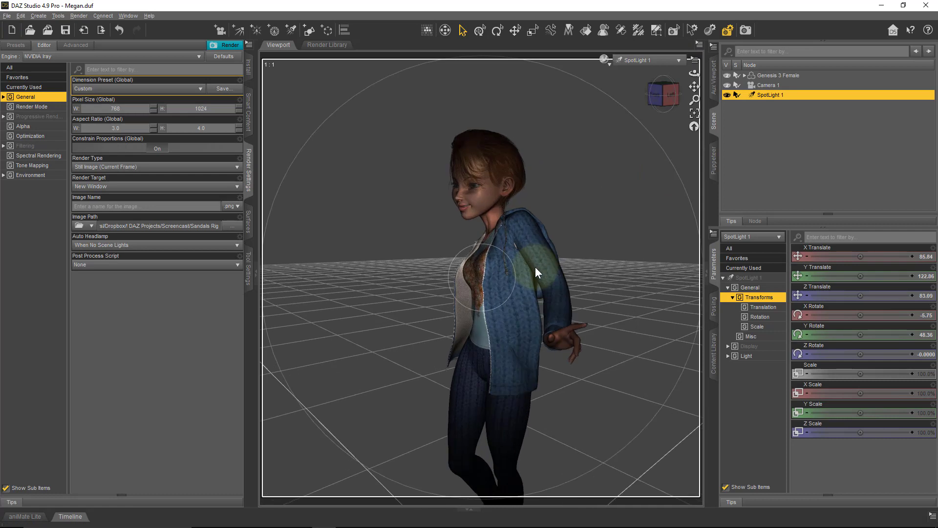
pyautogui.scroll(5, 534, 267)
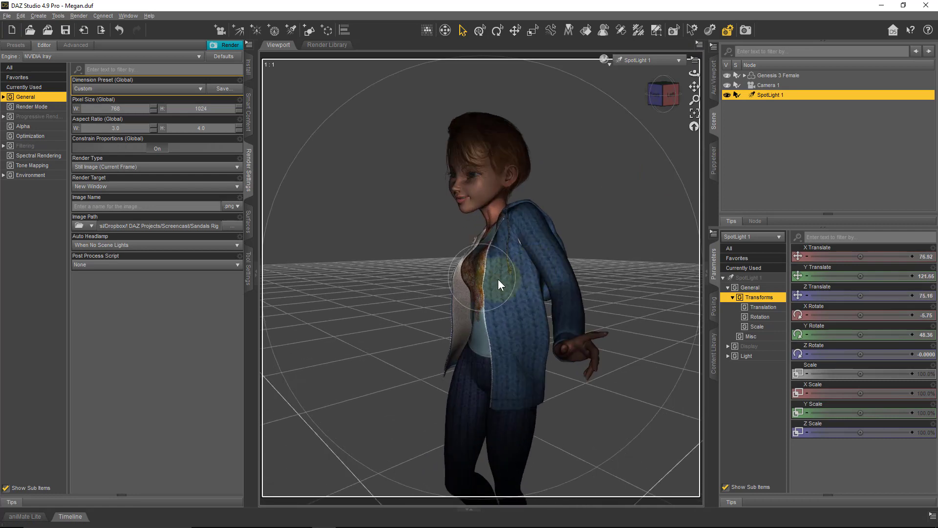
# - Pull SpotLight 1 back from the figure and shift it until the whole body fits inside the light's view
pyautogui.scroll(-5, 521, 251)
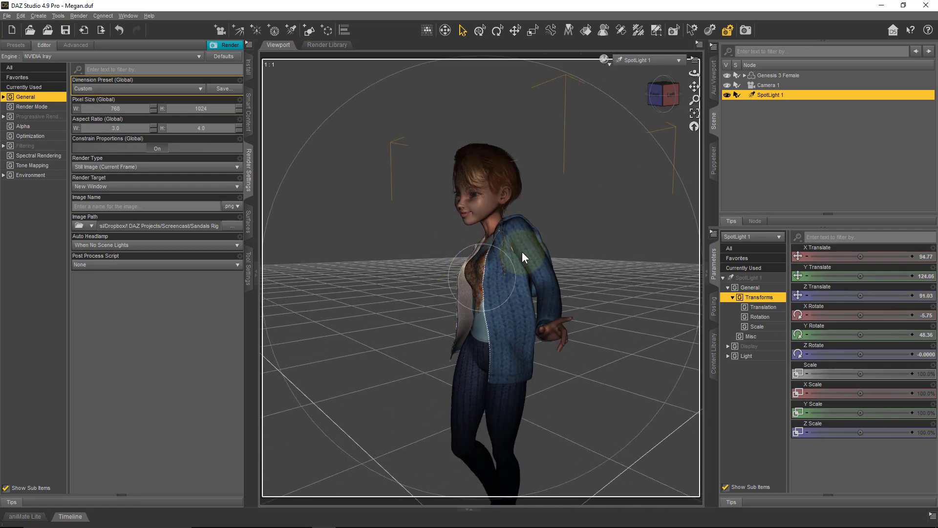
pyautogui.scroll(3, 522, 251)
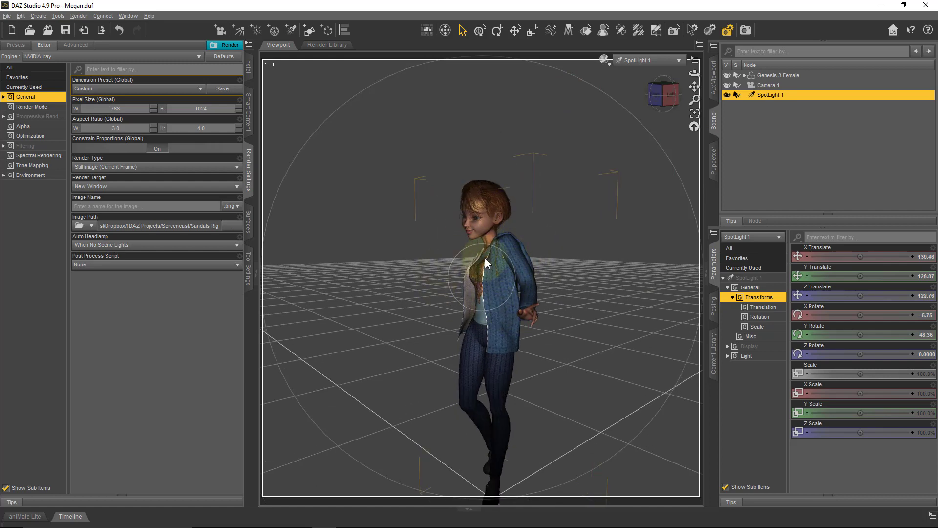
pyautogui.moveTo(459, 261); pyautogui.dragTo(454, 203, button='middle')
pyautogui.scroll(-3, 489, 281)
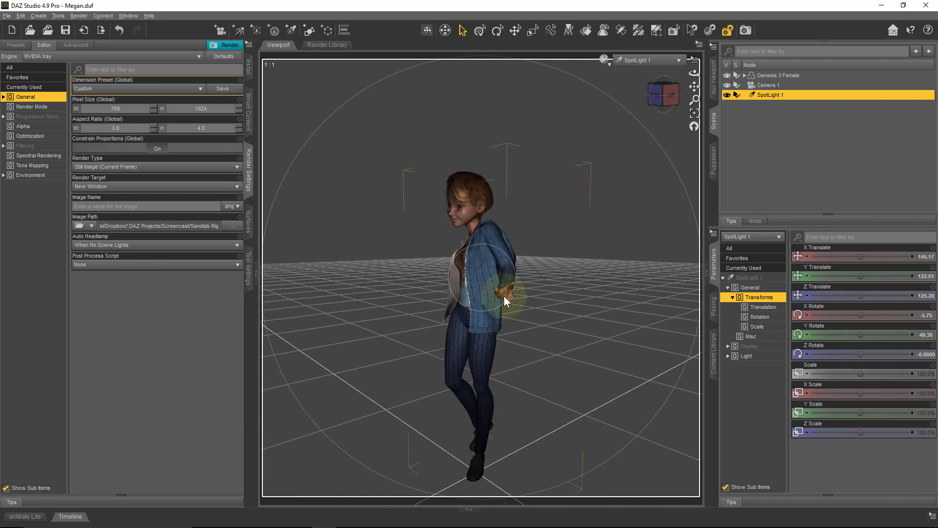
pyautogui.moveTo(483, 267); pyautogui.dragTo(484, 268, button='middle')
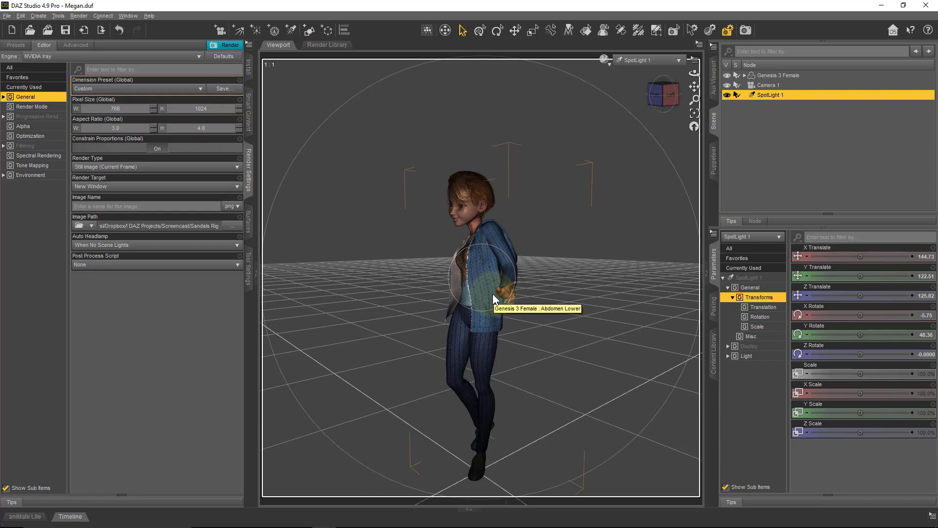
pyautogui.click(38, 16)
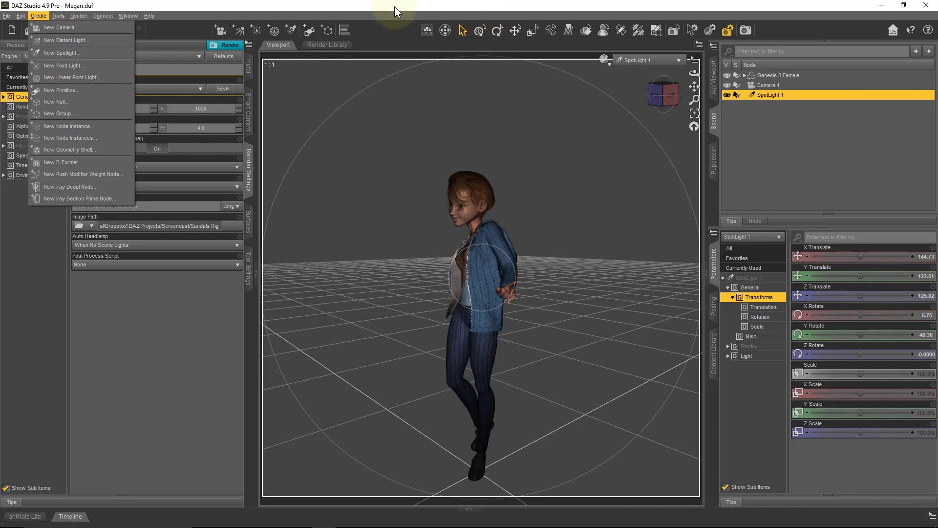
pyautogui.click(754, 144)
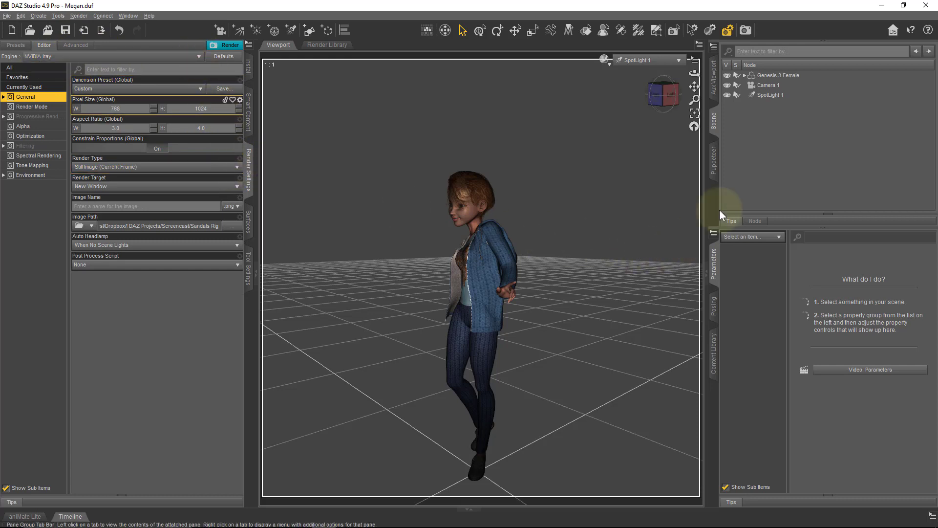
# - Select SpotLight 1 in the scene and set its light geometry to Rectangle
pyautogui.click(770, 95)
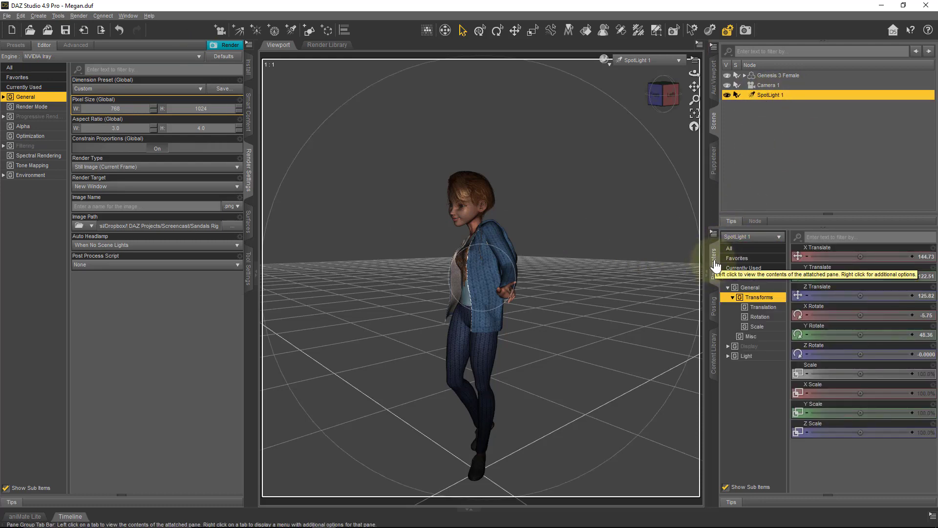
pyautogui.click(728, 356)
pyautogui.click(762, 367)
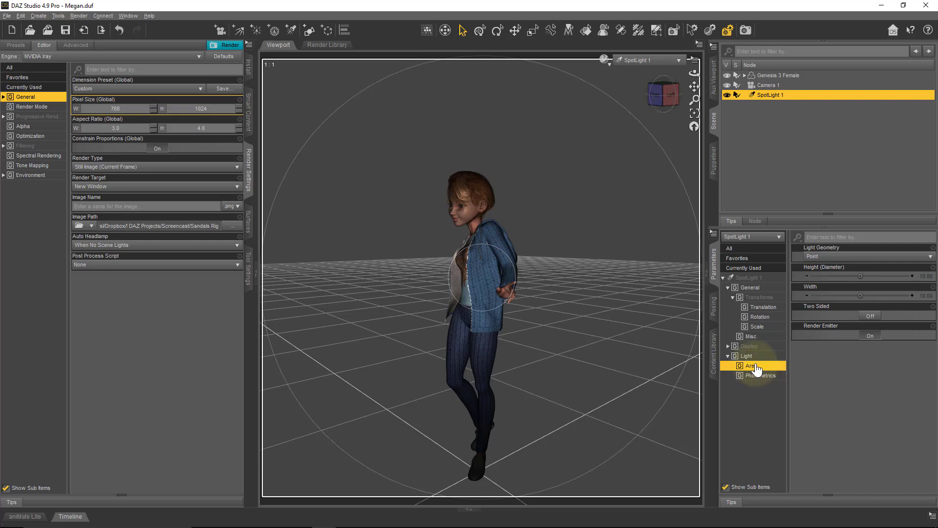
pyautogui.click(858, 262)
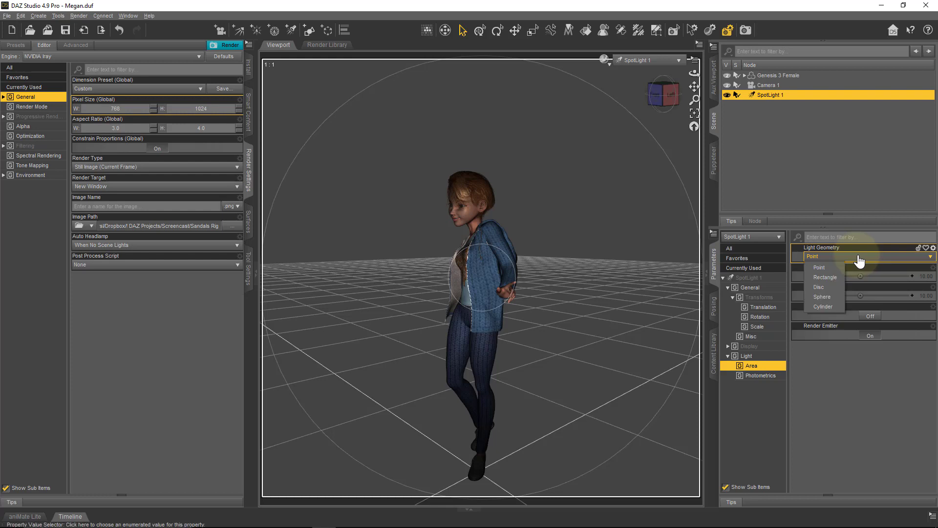
pyautogui.click(837, 276)
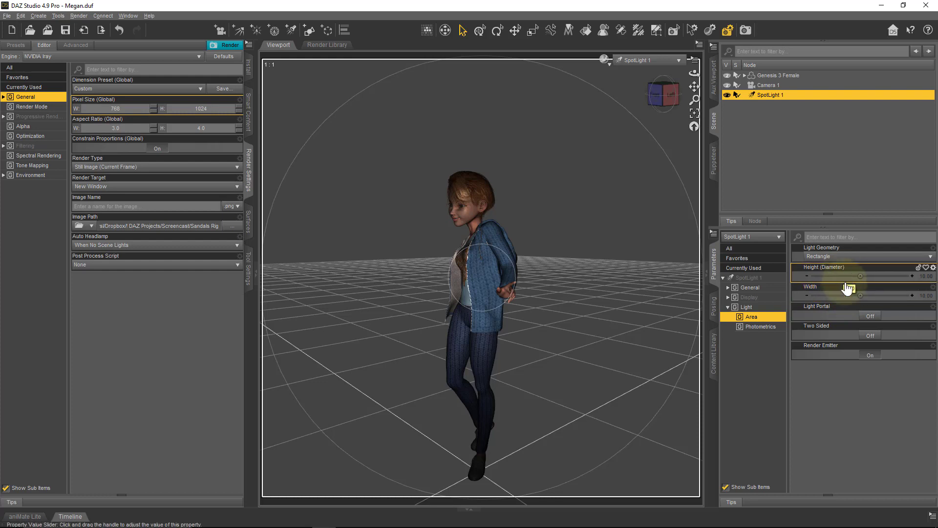
# - Set SpotLight 1's height and width to 100 each
pyautogui.moveTo(847, 286)
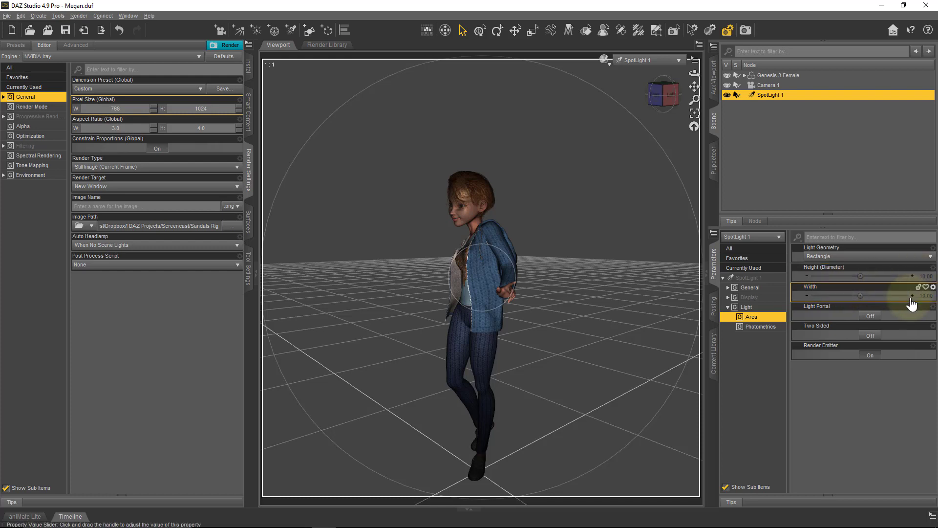
pyautogui.moveTo(930, 280)
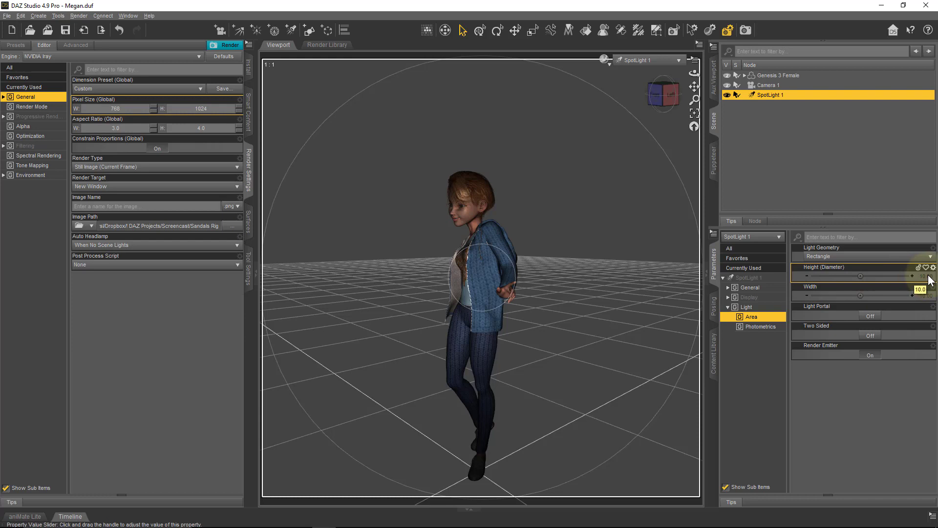
pyautogui.click(928, 281)
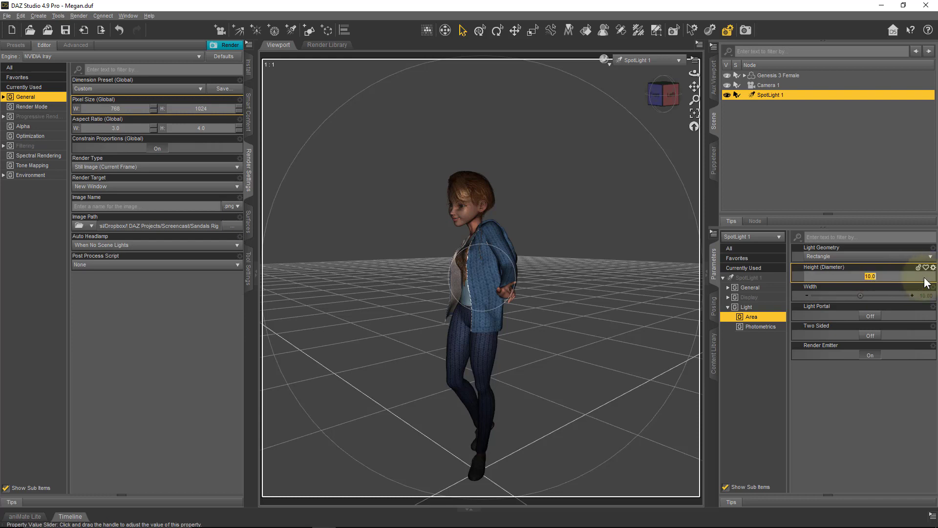
pyautogui.write('100')
pyautogui.press('Return')
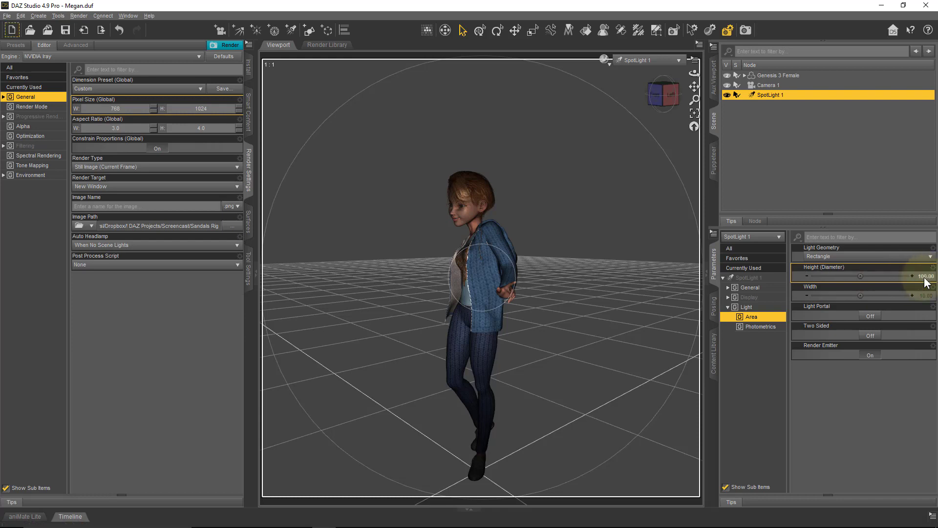
pyautogui.click(924, 296)
pyautogui.write('100')
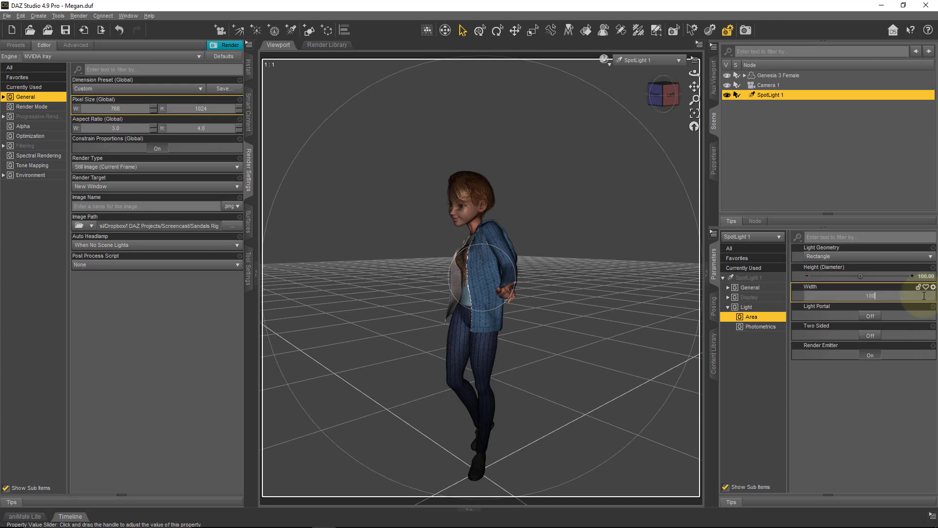
pyautogui.press('Return')
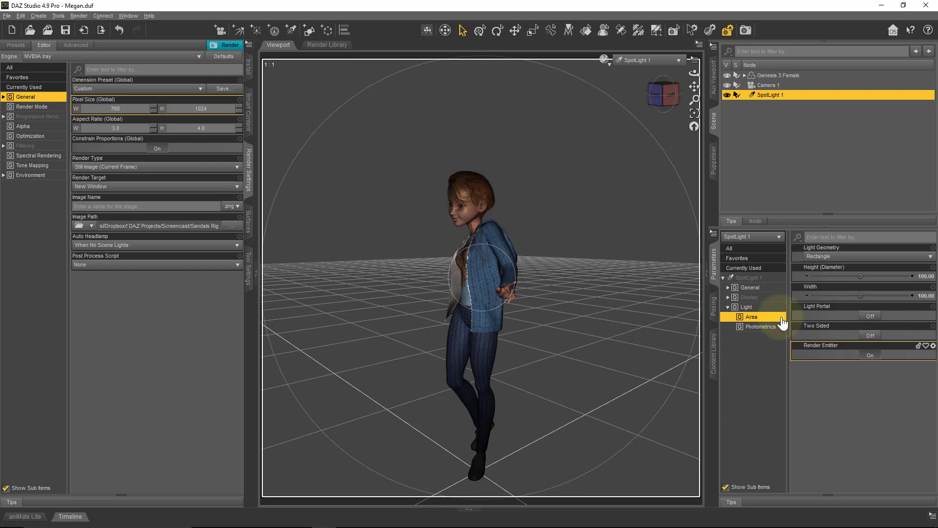
# - Set SpotLight 1's luminous flux to 5000 lumens in its photometric properties
pyautogui.click(769, 327)
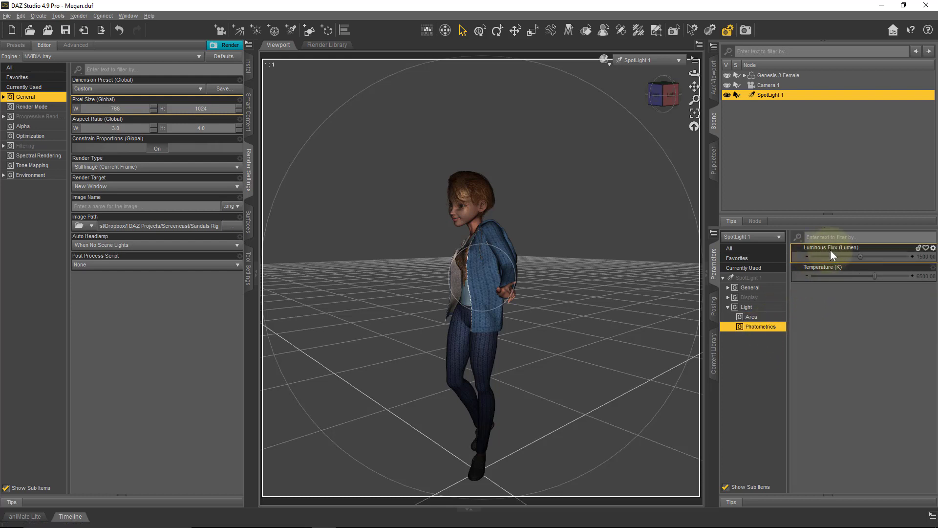
pyautogui.click(925, 257)
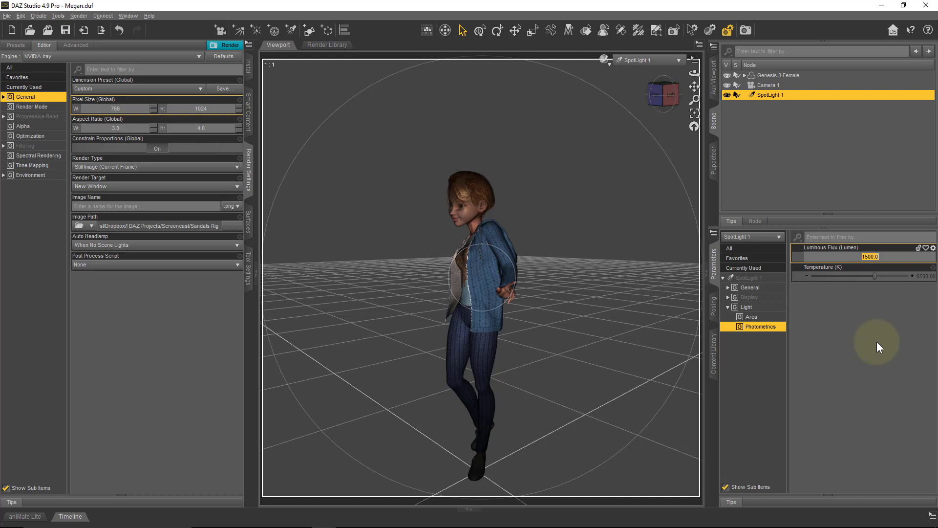
pyautogui.write('5000')
pyautogui.press('Return')
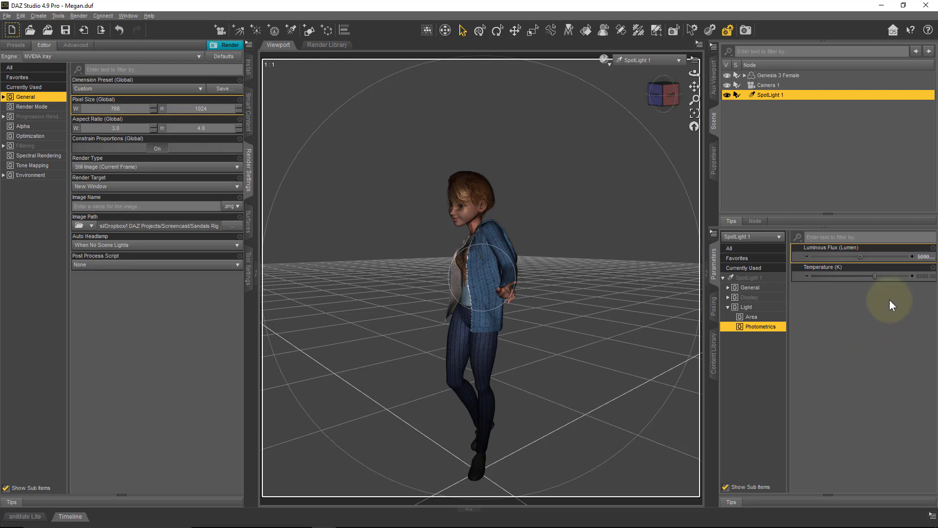
pyautogui.moveTo(925, 263)
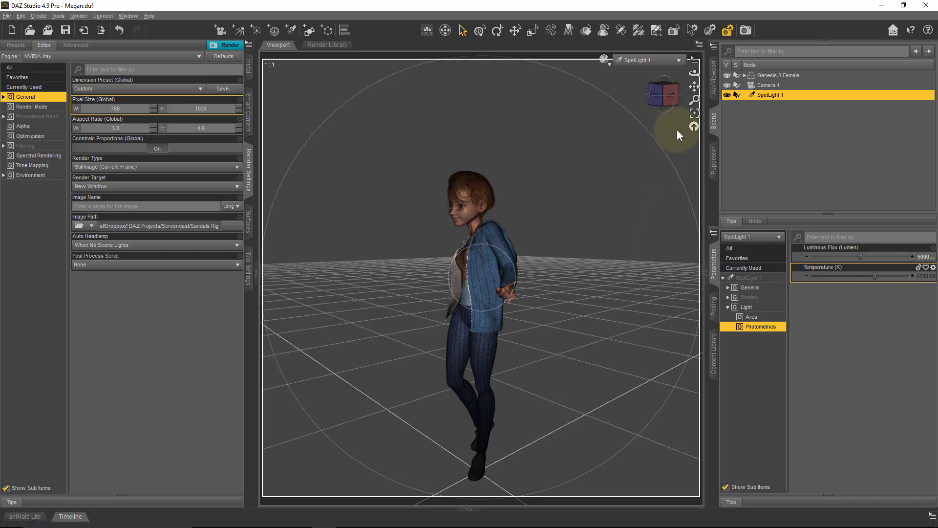
# - Switch the viewport to Perspective View and orbit around to frame the unlit right side of the figure
pyautogui.click(679, 59)
pyautogui.press('Escape')
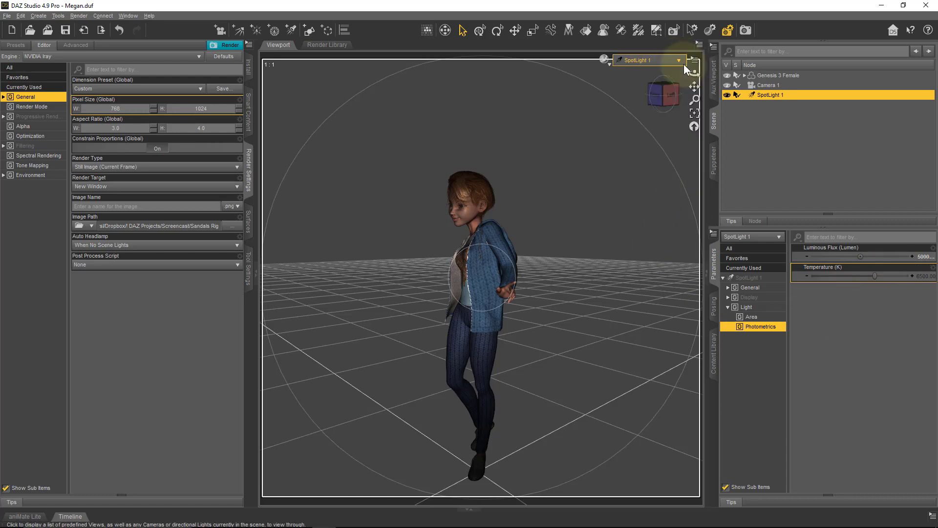
pyautogui.click(679, 60)
pyautogui.click(645, 69)
pyautogui.scroll(5, 413, 276)
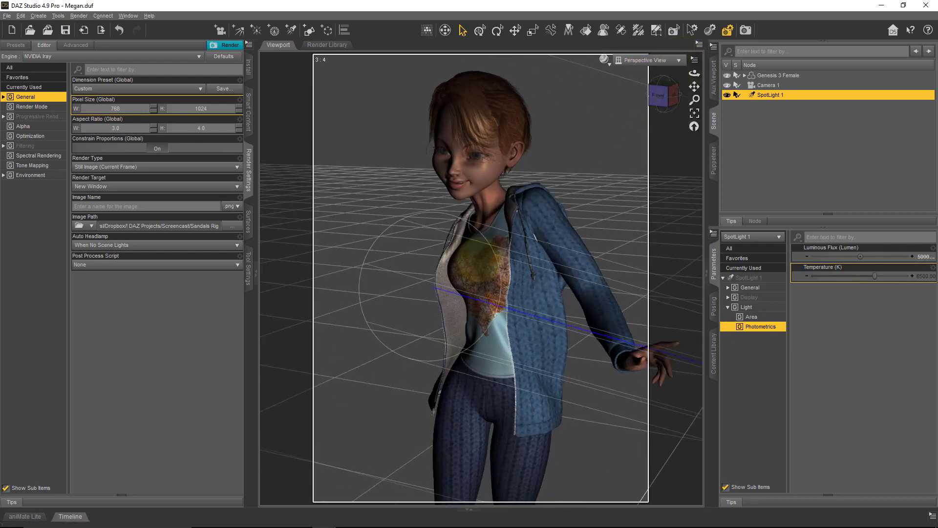
pyautogui.moveTo(694, 72); pyautogui.dragTo(649, 73)
pyautogui.moveTo(468, 258); pyautogui.dragTo(454, 256)
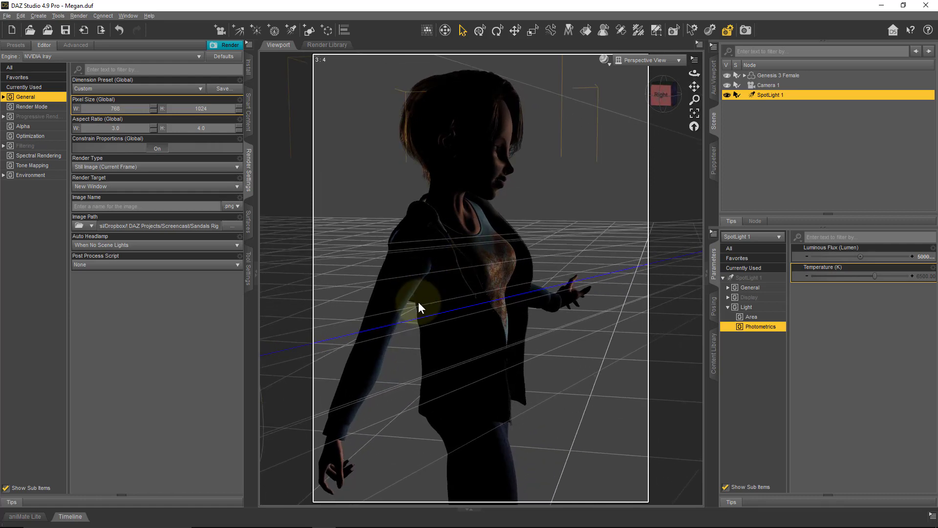
pyautogui.moveTo(468, 253)
pyautogui.mouseDown()
pyautogui.moveTo(457, 247)
pyautogui.moveTo(467, 259)
pyautogui.mouseUp()
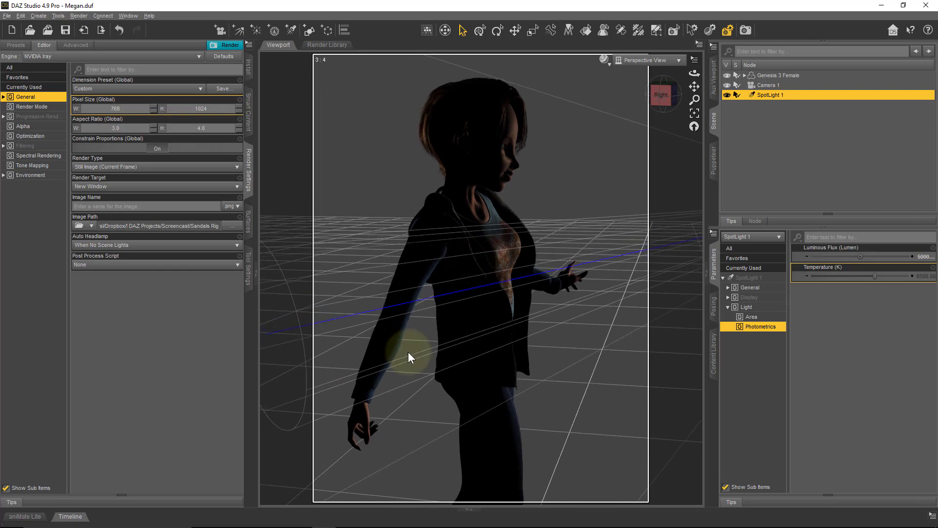
# - Create a new spotlight named SpotLight 2 using the active Perspective View transforms
pyautogui.click(39, 16)
pyautogui.click(89, 54)
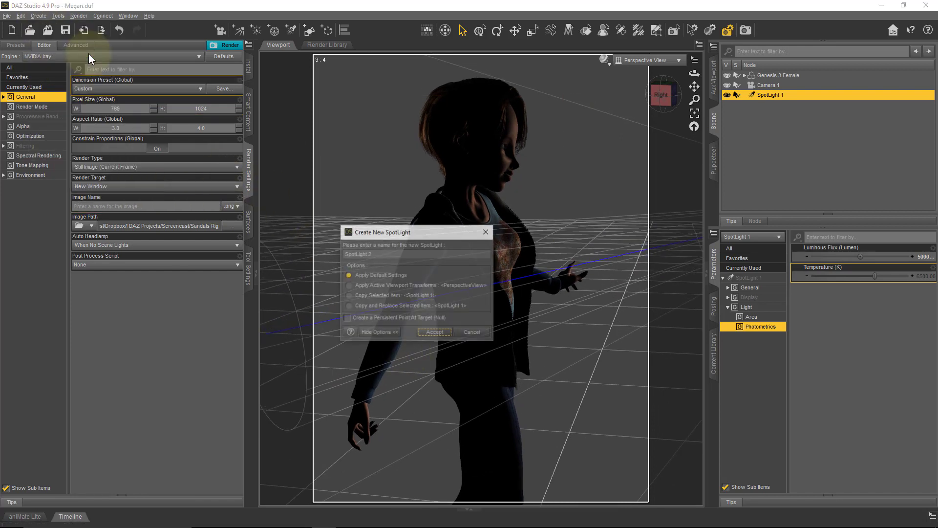
pyautogui.click(375, 285)
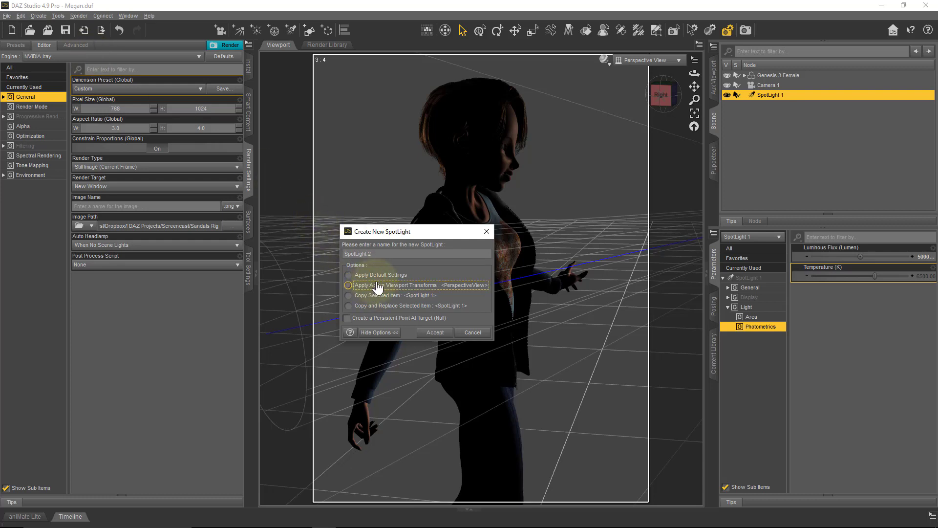
pyautogui.click(435, 332)
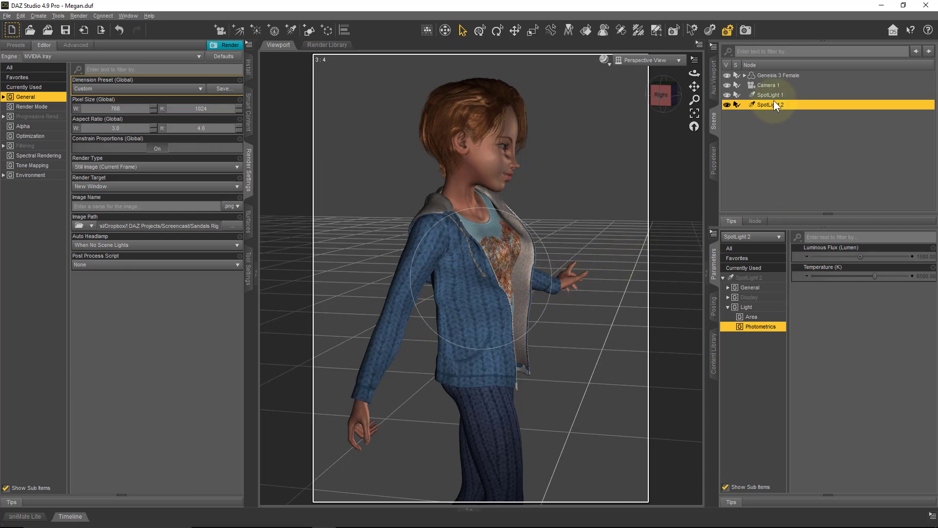
# - Set SpotLight 2's light geometry to Rectangle and its luminous flux to 3000 lumens
pyautogui.click(764, 318)
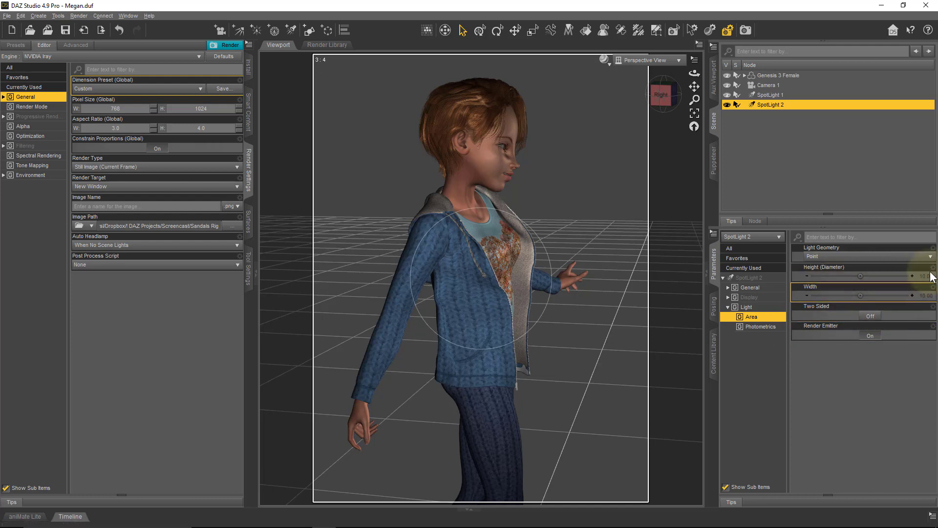
pyautogui.click(885, 258)
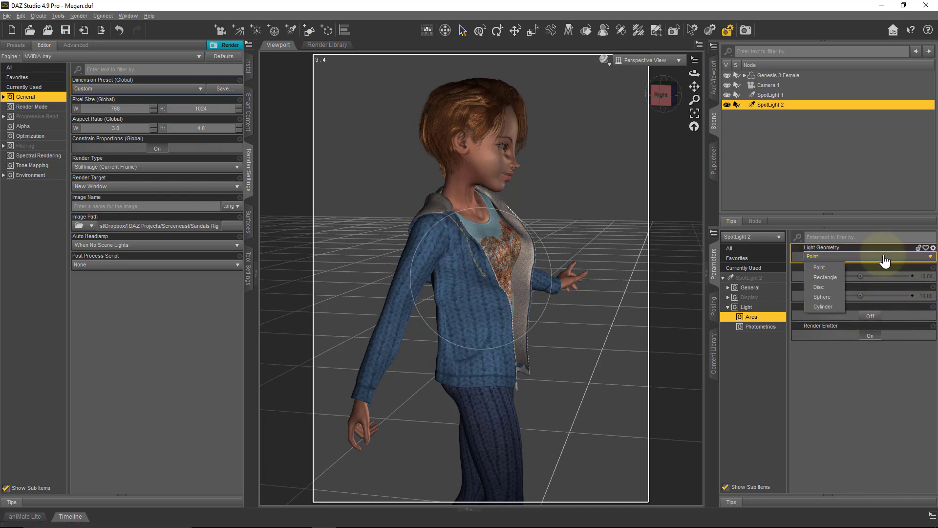
pyautogui.click(836, 278)
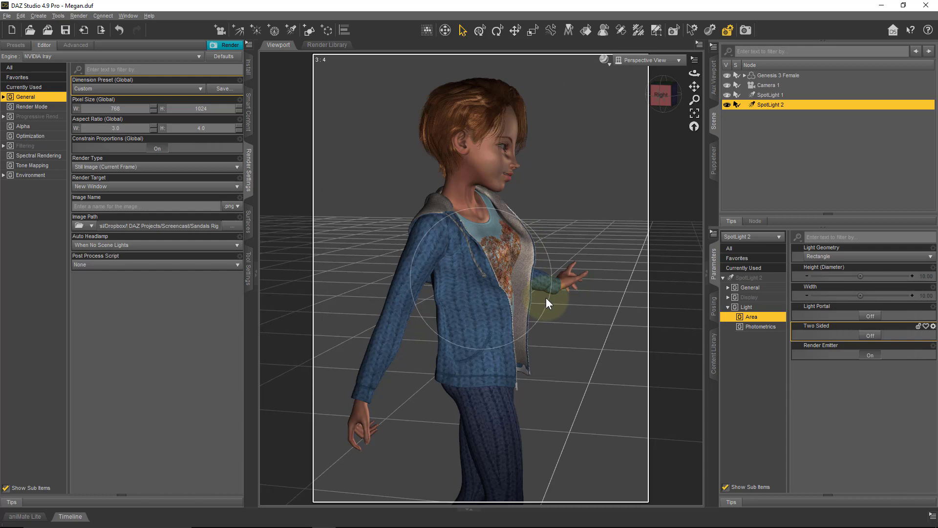
pyautogui.click(770, 327)
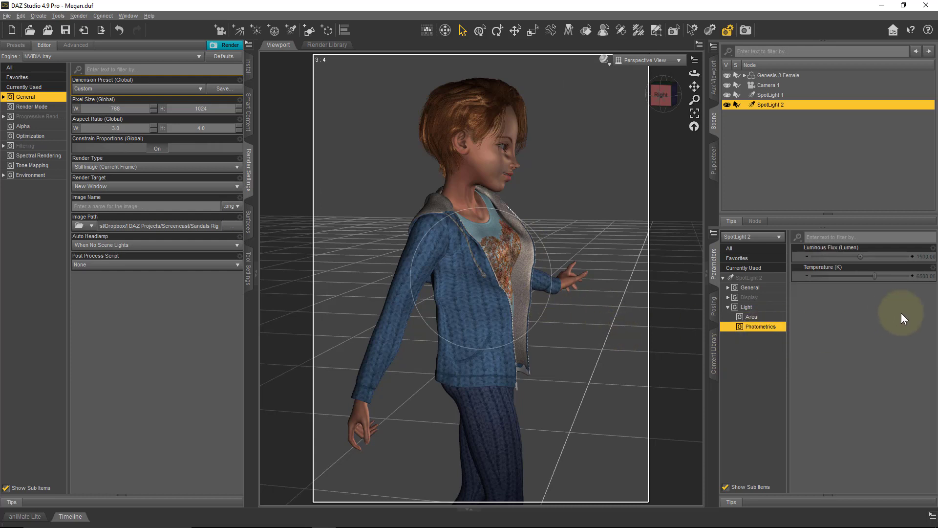
pyautogui.click(927, 257)
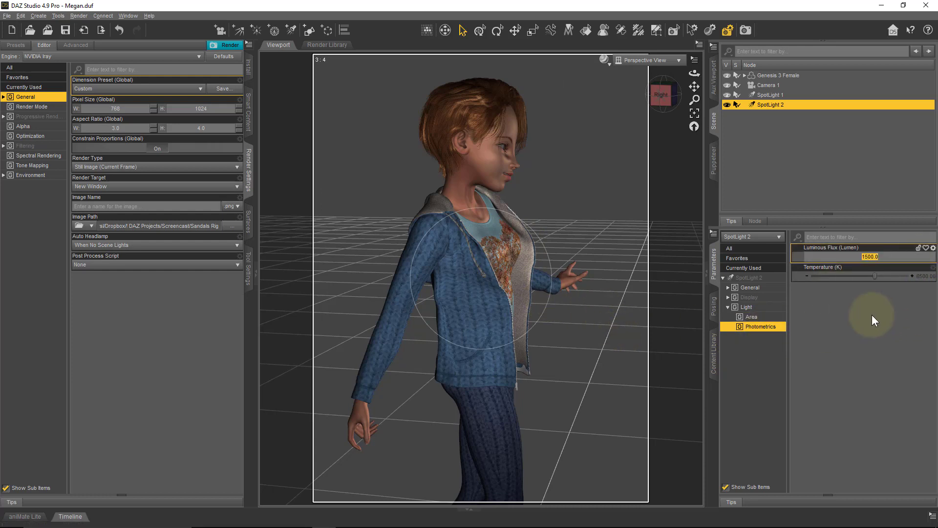
pyautogui.write('3000')
pyautogui.press('Return')
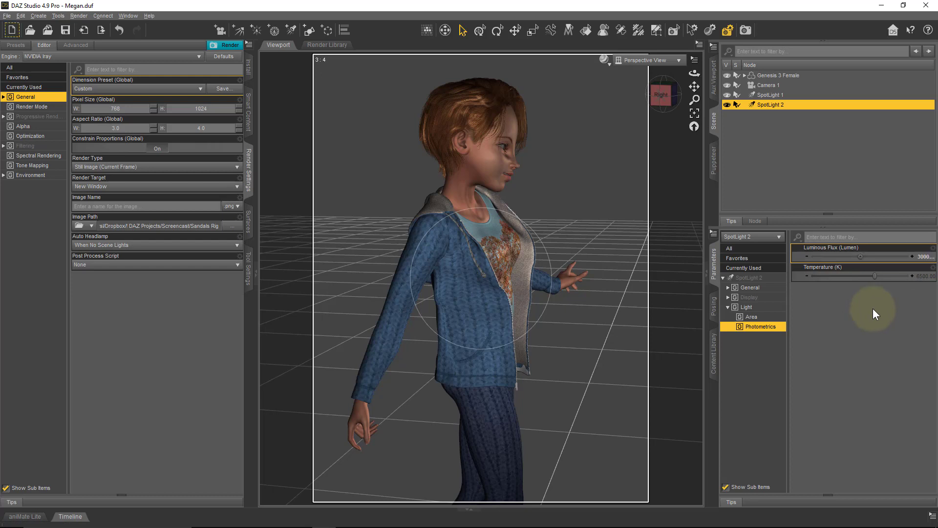
# - Switch the viewport to look through Camera 1
pyautogui.click(683, 66)
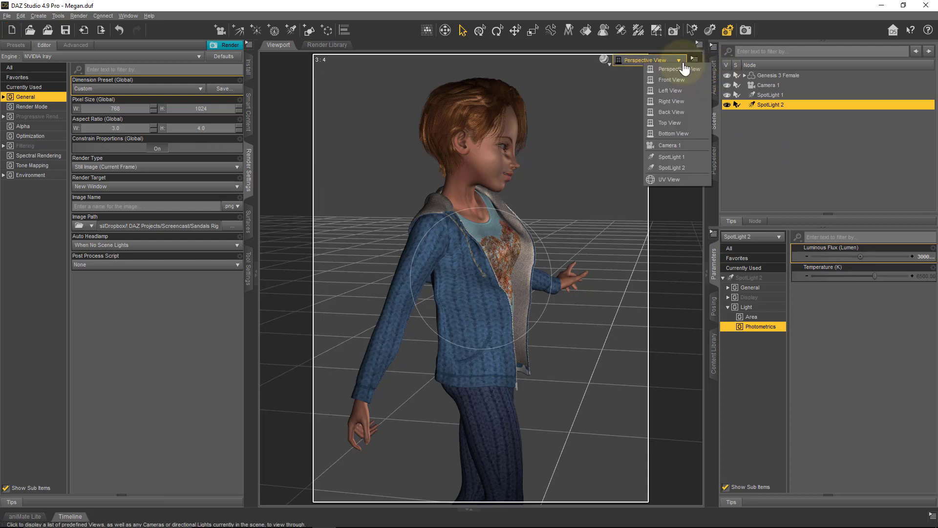
pyautogui.click(682, 142)
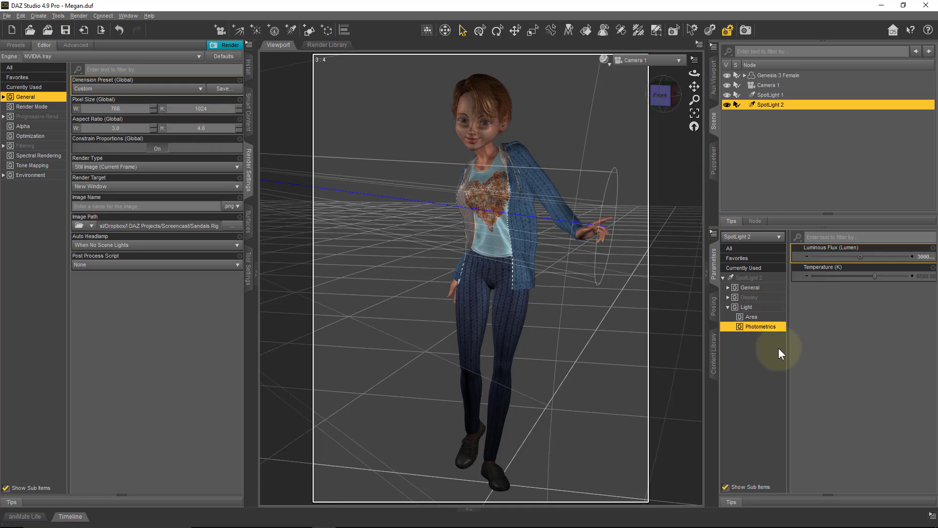
# - Check Camera 1's headlamp mode and render the current frame in a new window
pyautogui.click(766, 86)
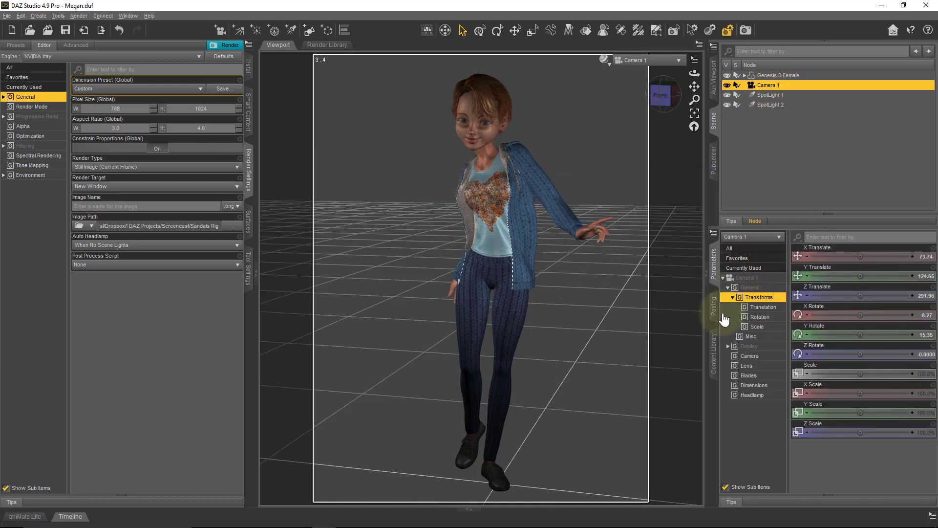
pyautogui.click(755, 395)
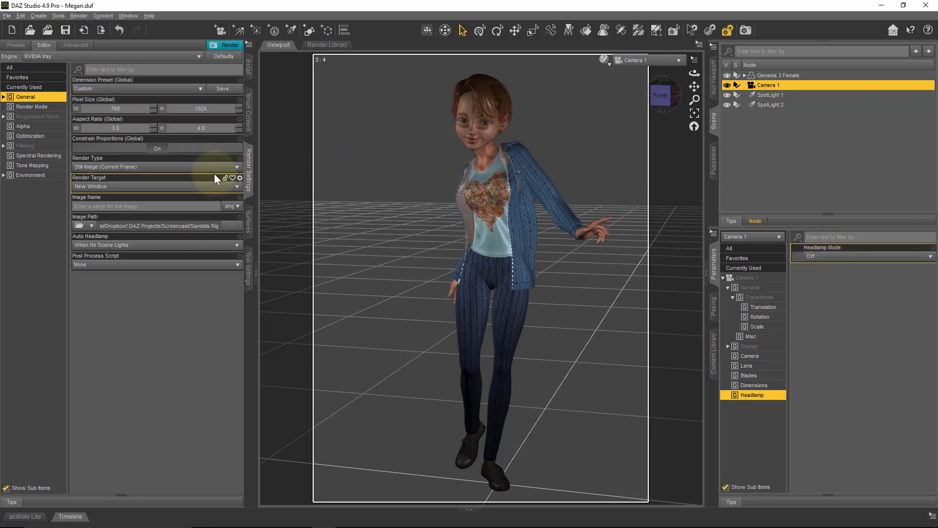
pyautogui.click(229, 45)
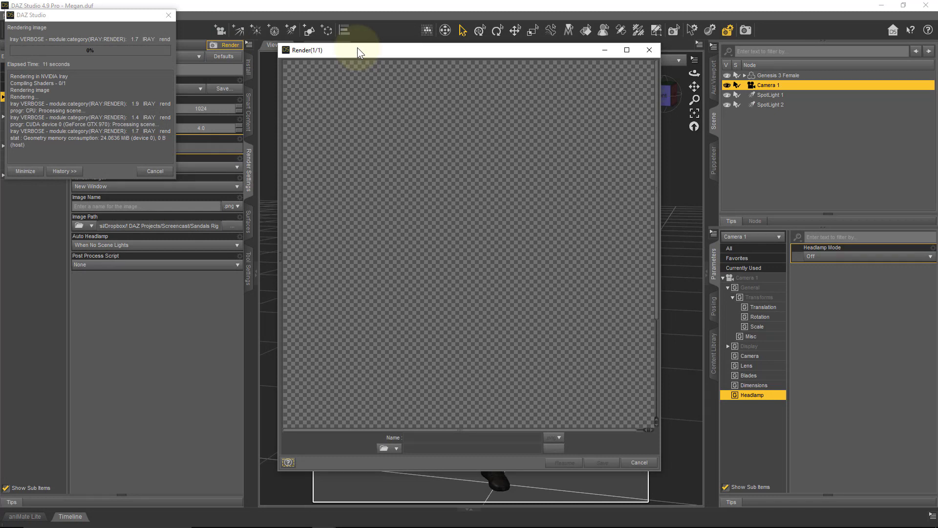
# - Reposition and enlarge the render window to examine the lighting on the whole figure, and close it without saving
pyautogui.moveTo(356, 48); pyautogui.dragTo(118, 51)
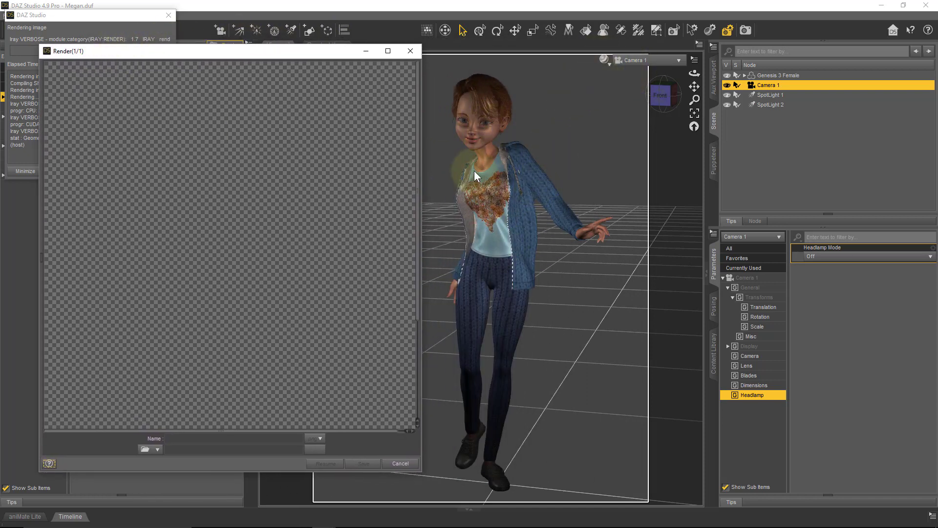
pyautogui.moveTo(278, 51); pyautogui.dragTo(286, 52)
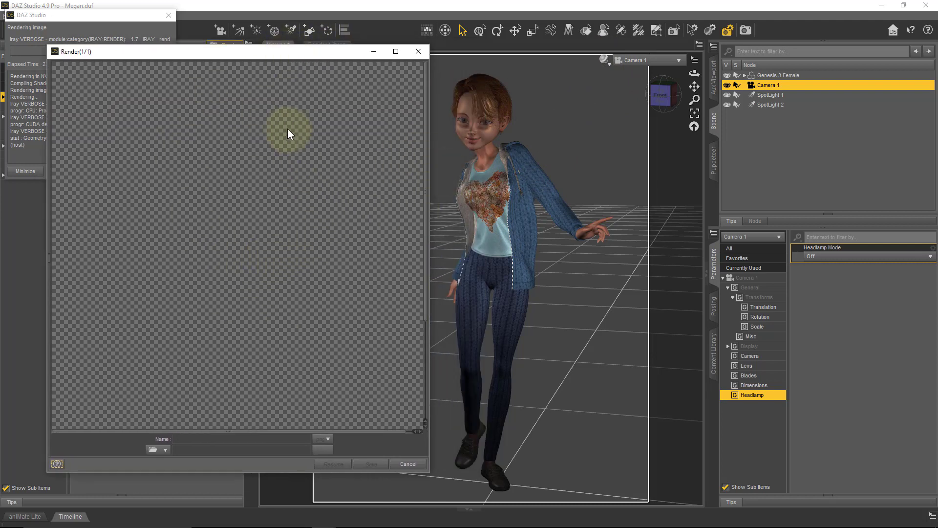
pyautogui.moveTo(279, 49); pyautogui.dragTo(406, 31)
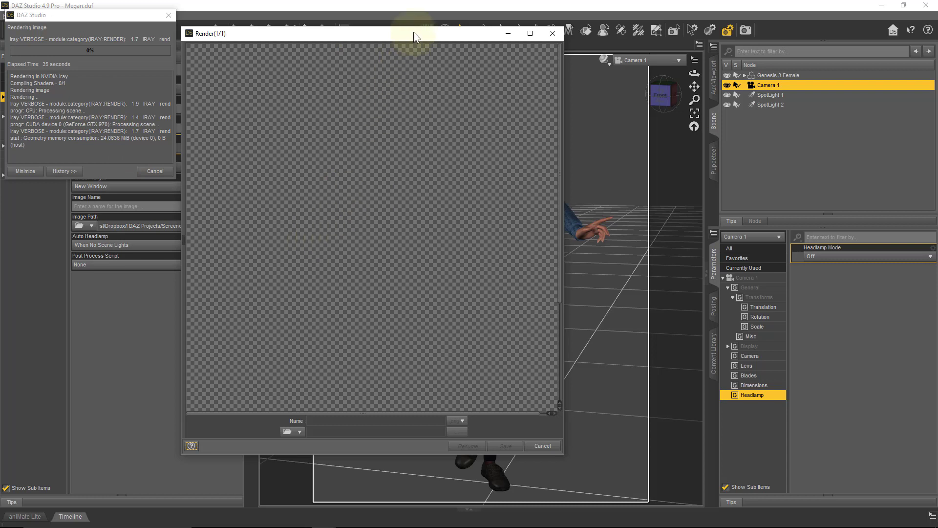
pyautogui.moveTo(413, 32)
pyautogui.mouseDown()
pyautogui.moveTo(334, 55)
pyautogui.moveTo(263, 54)
pyautogui.mouseUp()
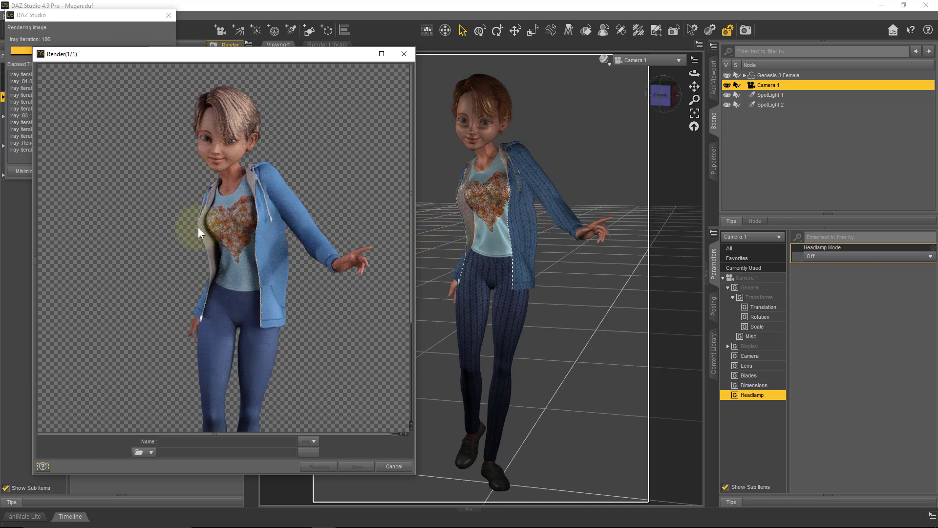
pyautogui.moveTo(301, 54); pyautogui.dragTo(333, 51)
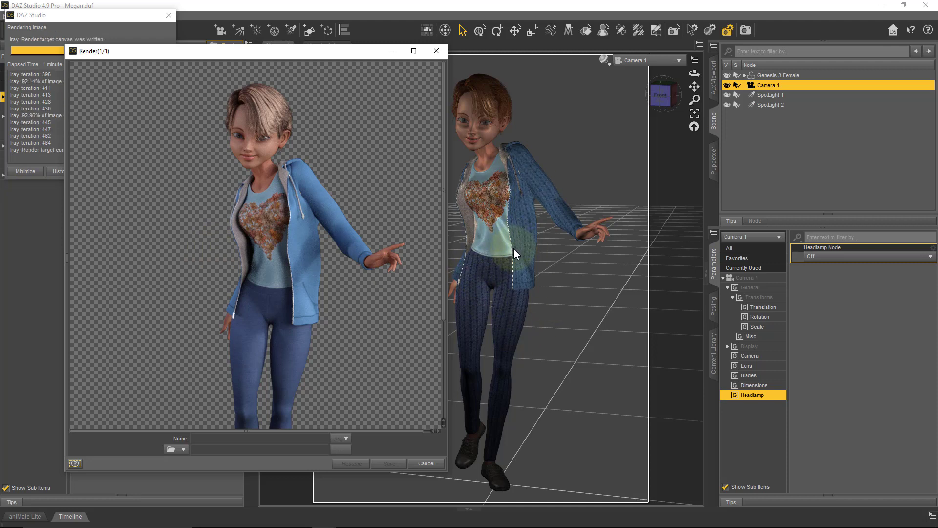
pyautogui.moveTo(357, 51); pyautogui.dragTo(517, 33)
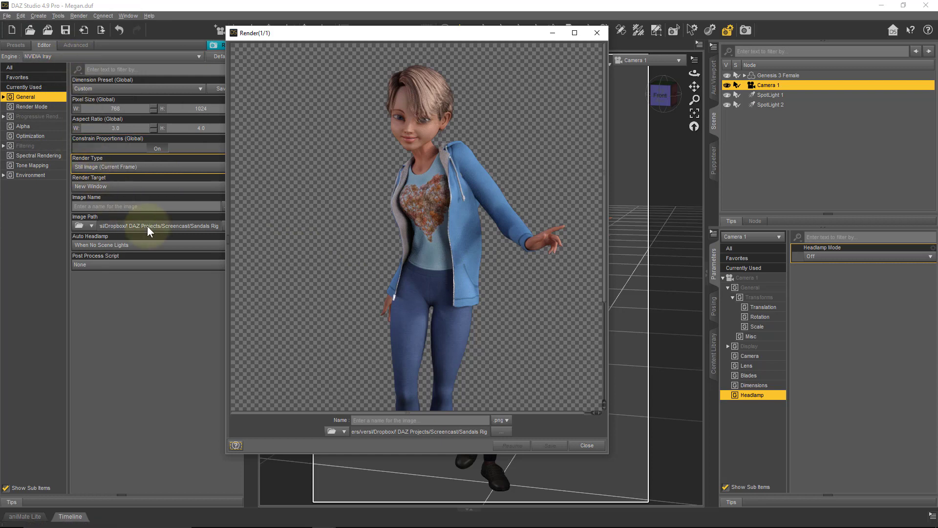
pyautogui.moveTo(607, 455); pyautogui.dragTo(644, 523)
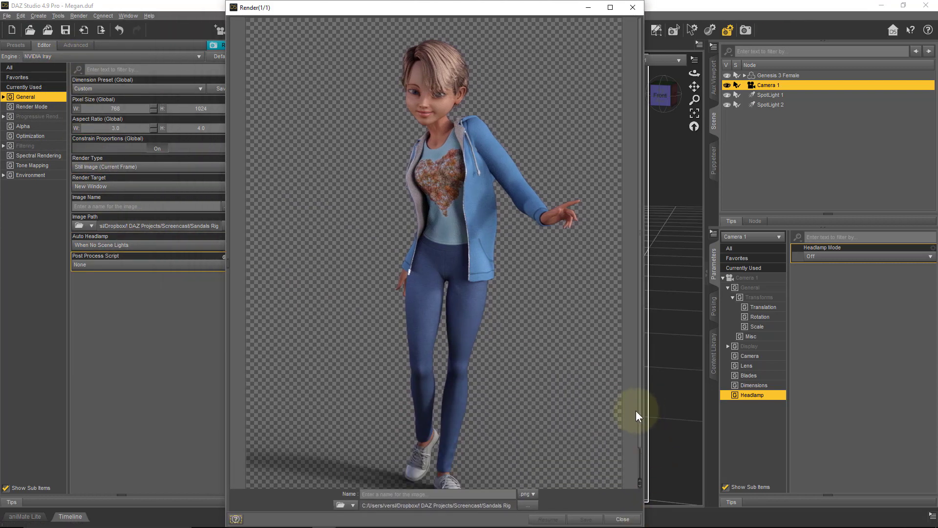
pyautogui.scroll(-3, 640, 421)
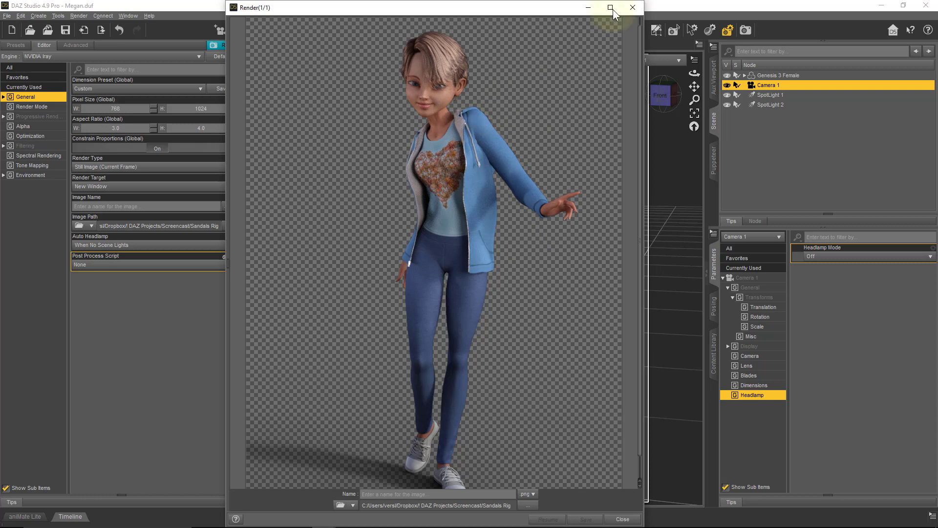
pyautogui.click(634, 8)
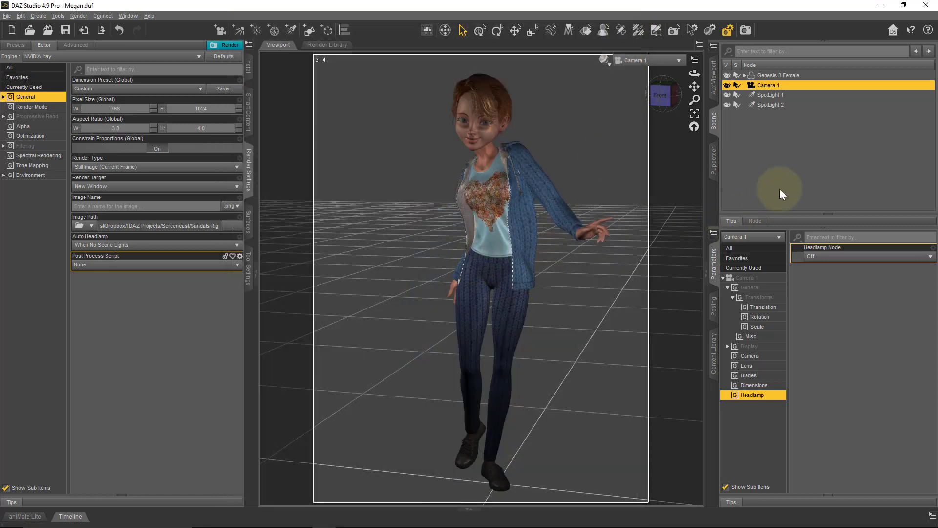
# - Change the Camera 1 viewport's draw style to NVIDIA Iray
pyautogui.click(604, 60)
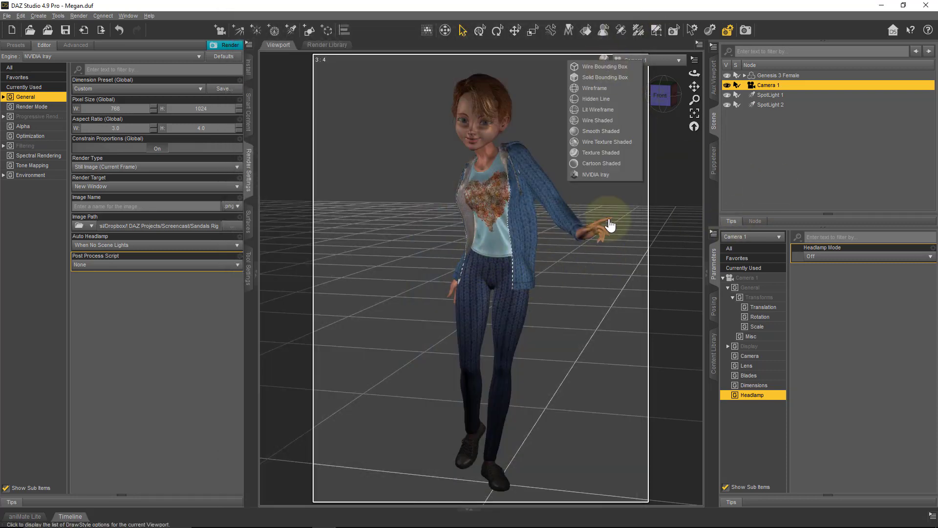
pyautogui.click(613, 174)
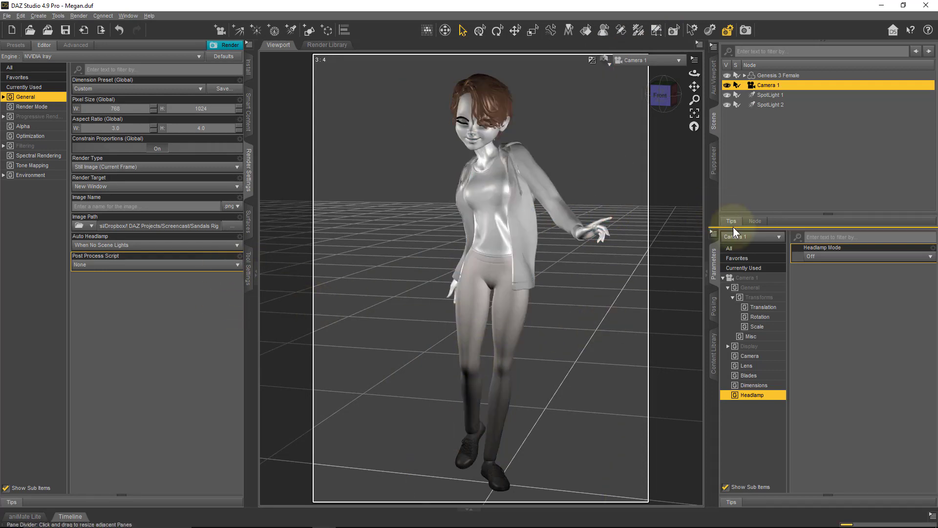
# - Set SpotLight 1's luminous flux to 80000 lumens and its temperature to 5000 K
pyautogui.click(776, 94)
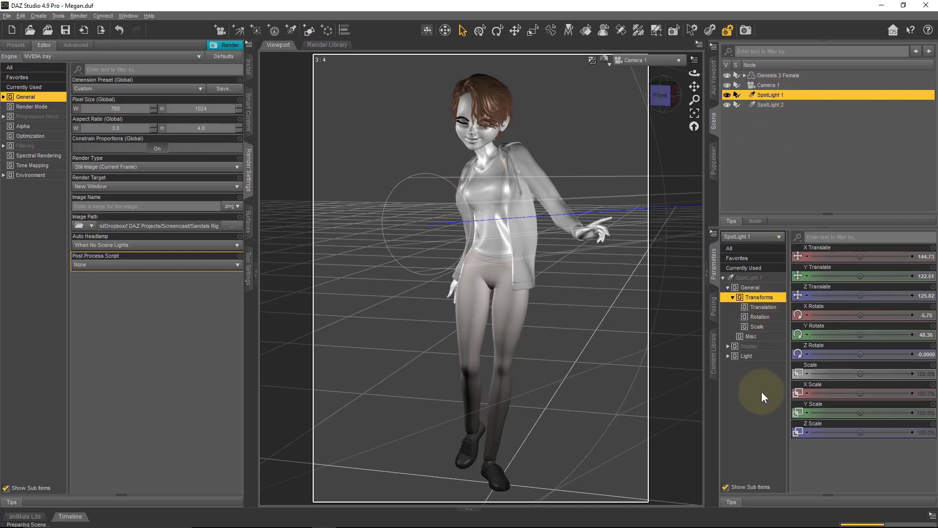
pyautogui.click(747, 356)
pyautogui.click(728, 356)
pyautogui.click(760, 375)
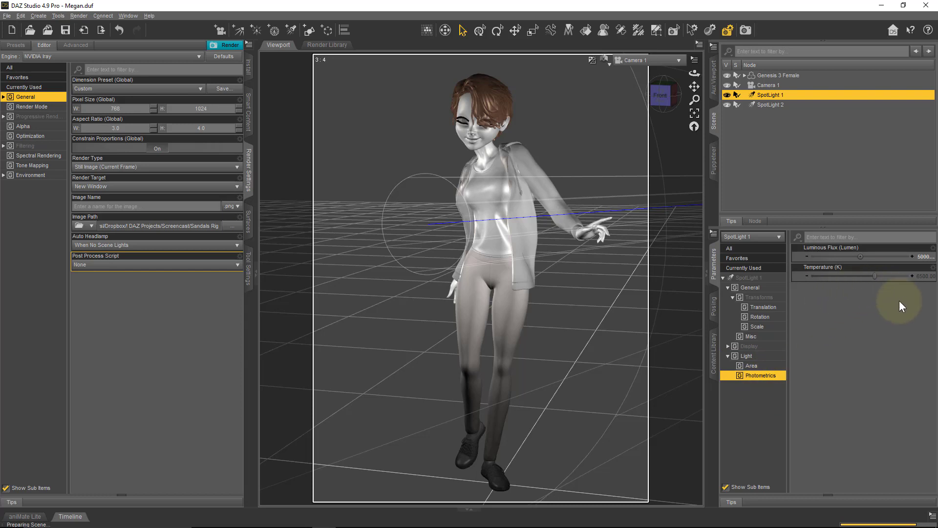
pyautogui.click(922, 256)
pyautogui.write('80000')
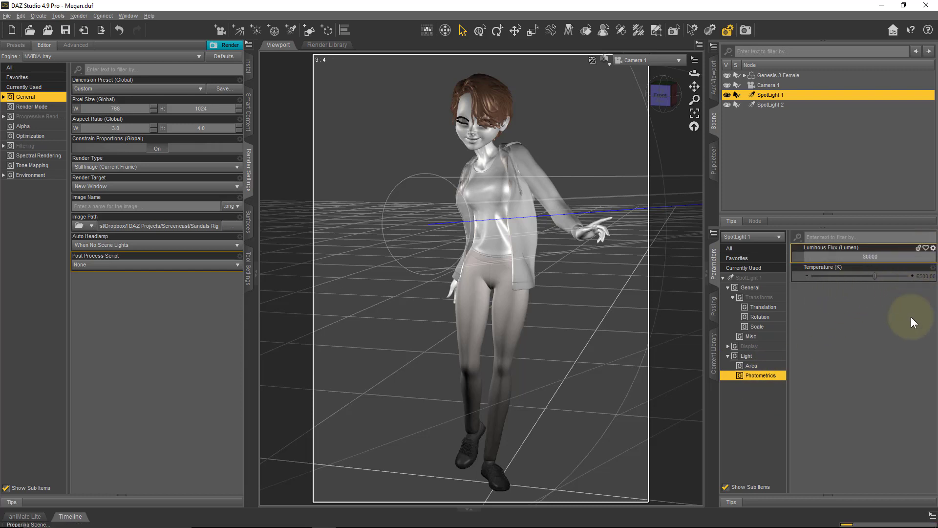
pyautogui.press('Return')
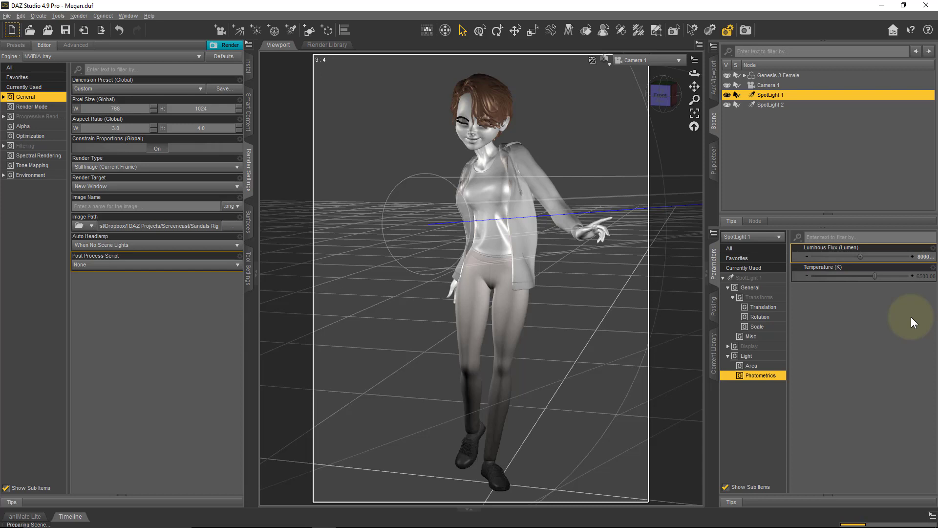
pyautogui.click(920, 276)
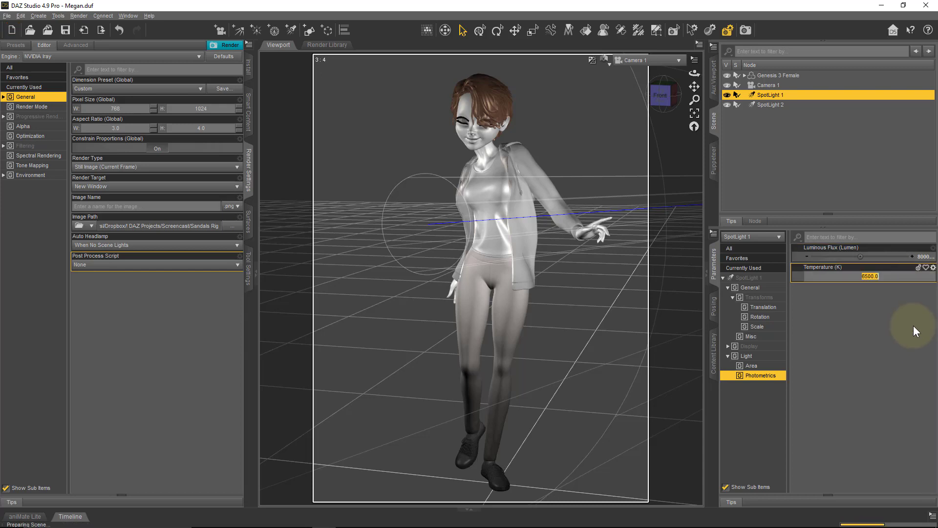
pyautogui.write('5000')
pyautogui.press('Return')
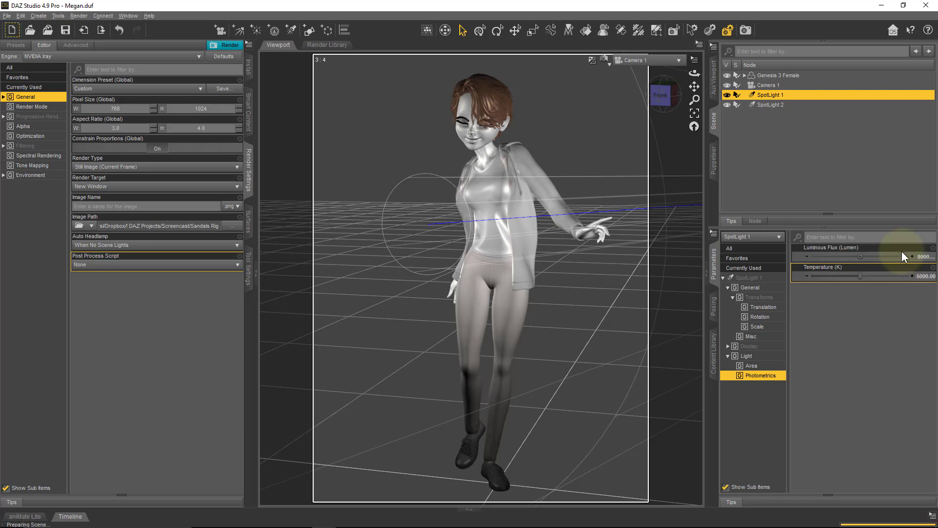
pyautogui.hotkey('ctrl', 'r')
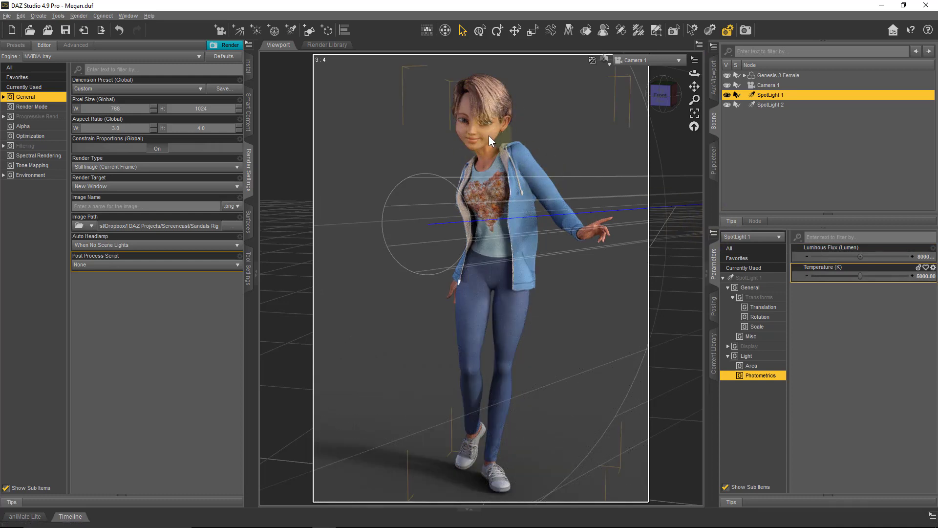
# - Set SpotLight 1's luminous flux to 200000 lumens to try a stronger light
pyautogui.click(925, 257)
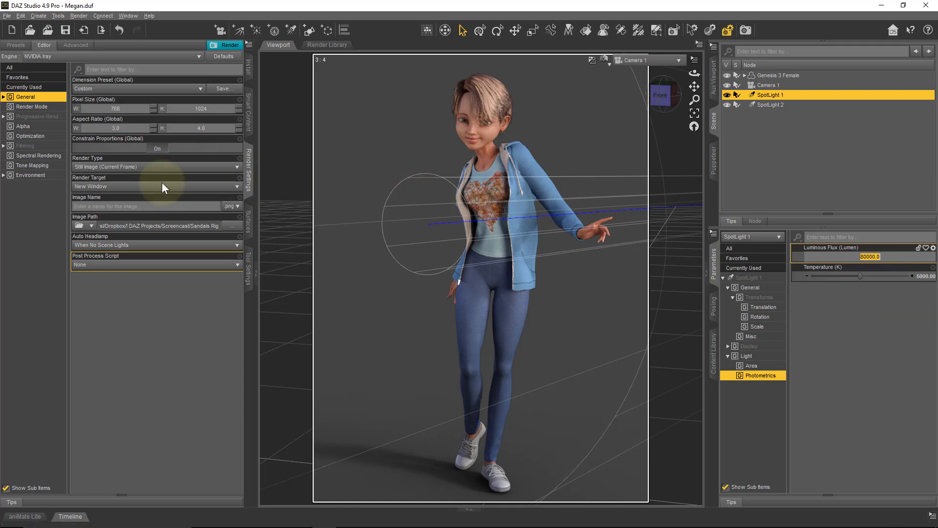
pyautogui.press('Return')
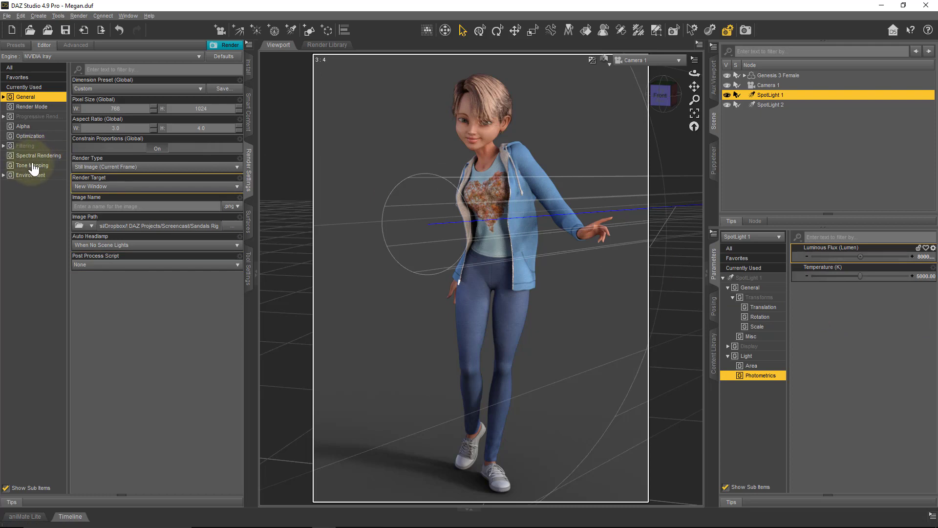
pyautogui.click(925, 257)
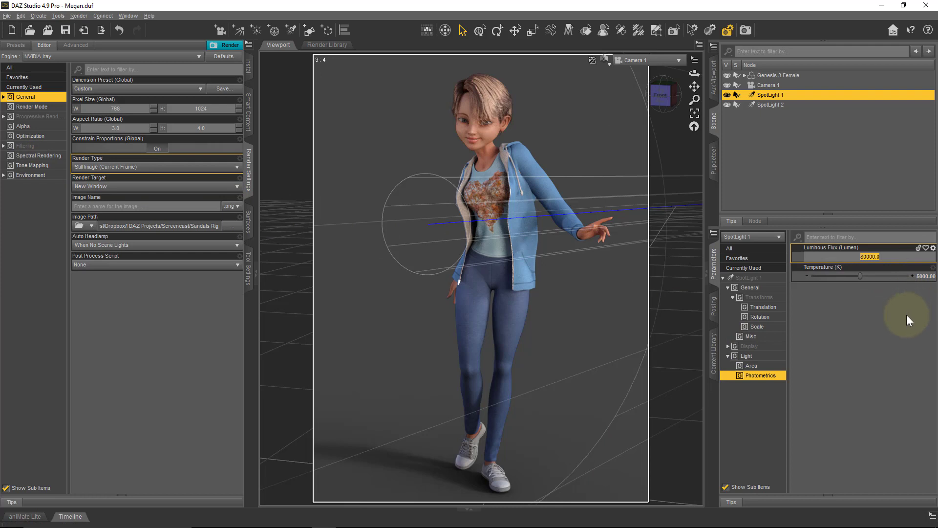
pyautogui.write('200000')
pyautogui.press('Return')
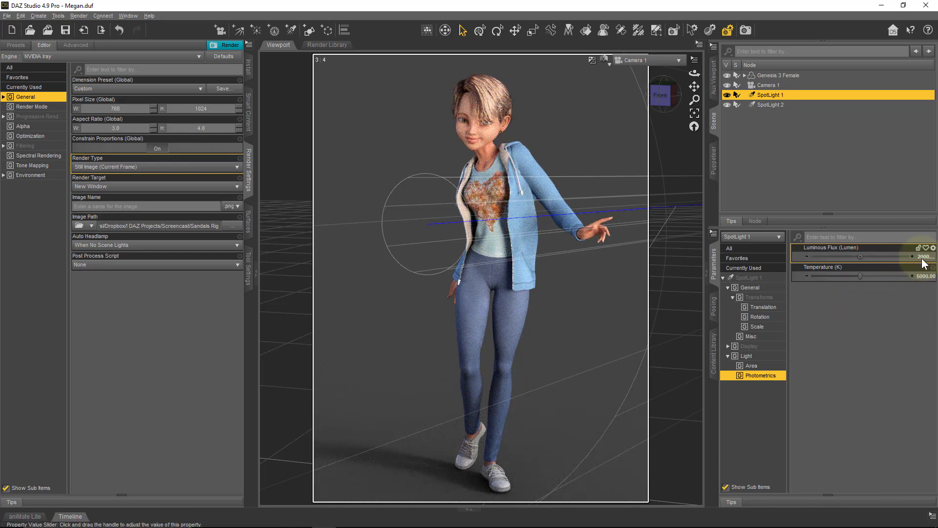
# - Set SpotLight 1's luminous flux to 10000 lumens
pyautogui.moveTo(923, 263)
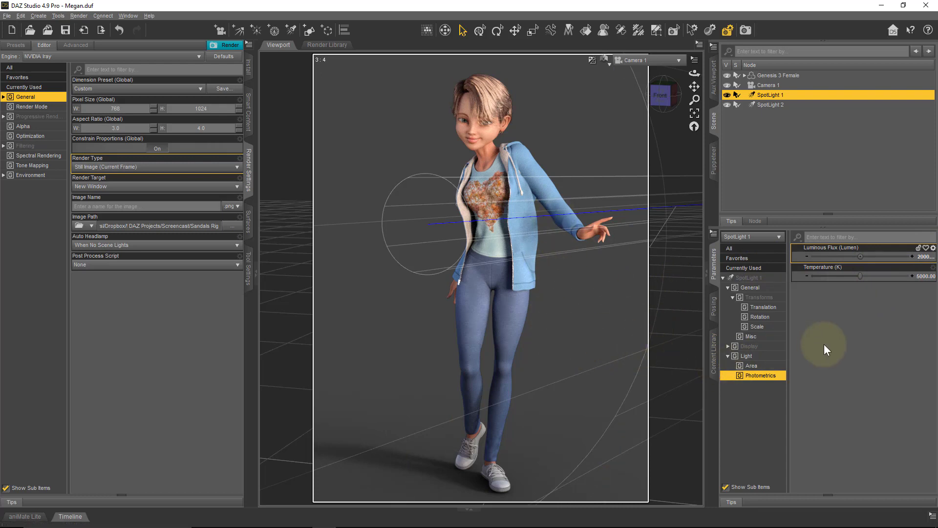
pyautogui.click(924, 257)
pyautogui.write('10000')
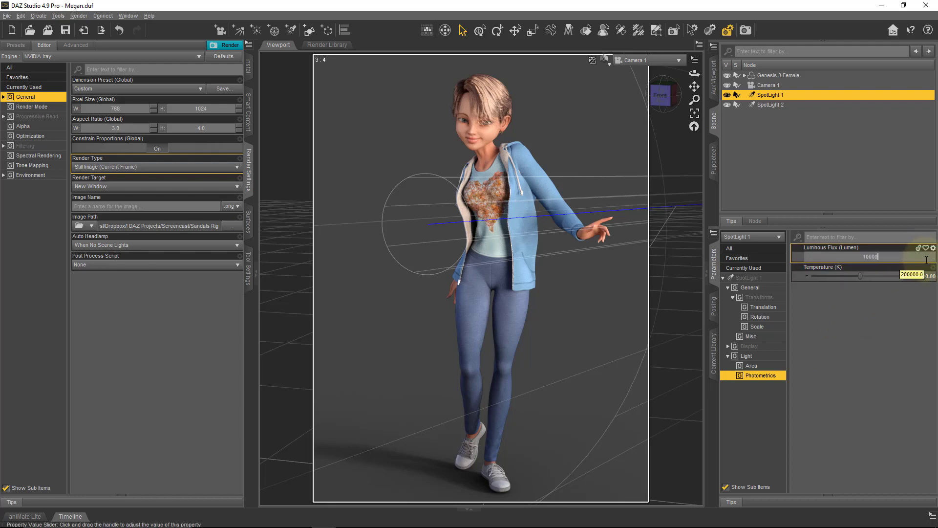
pyautogui.press('Return')
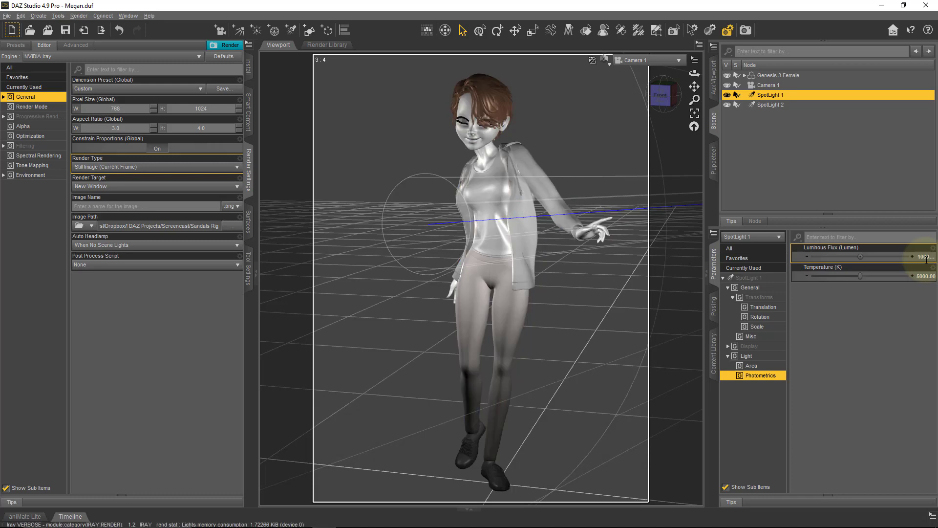
# - Reset the height and width of SpotLight 1's rectangular emitter to their defaults
pyautogui.click(762, 366)
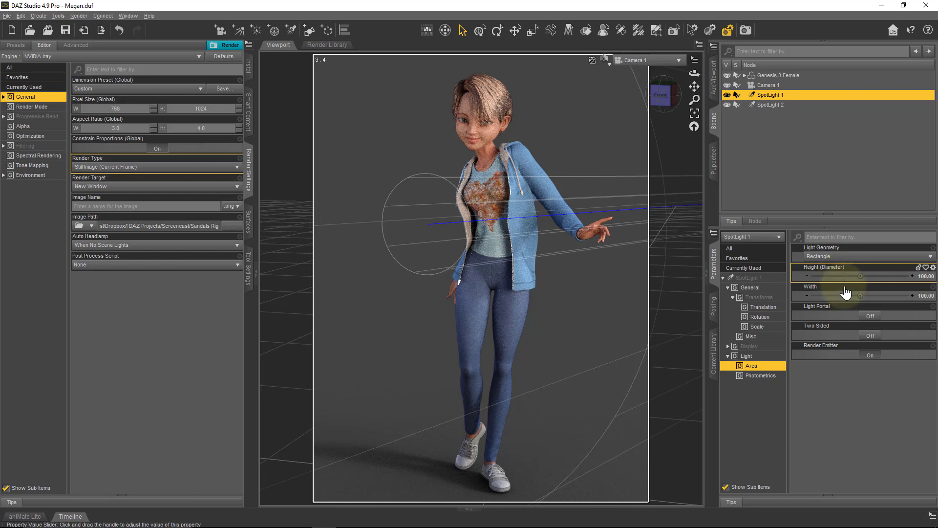
pyautogui.click(933, 267)
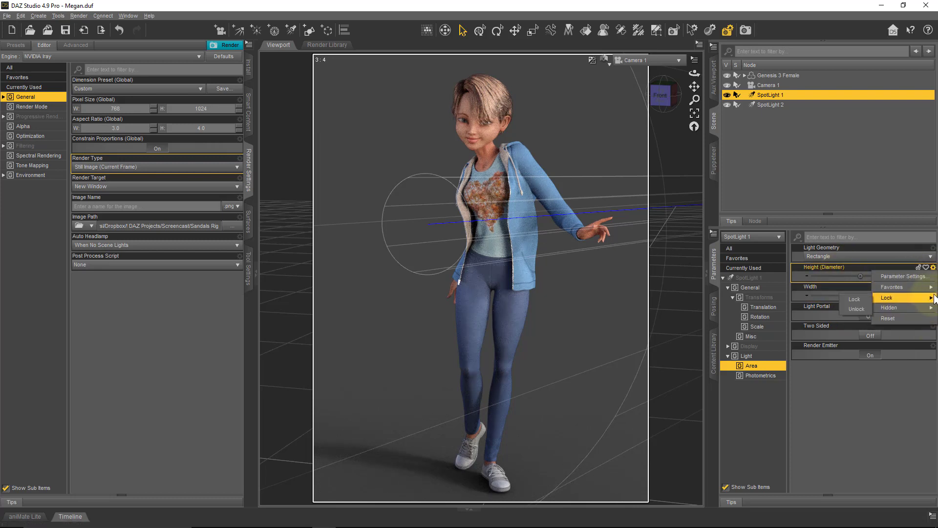
pyautogui.click(909, 319)
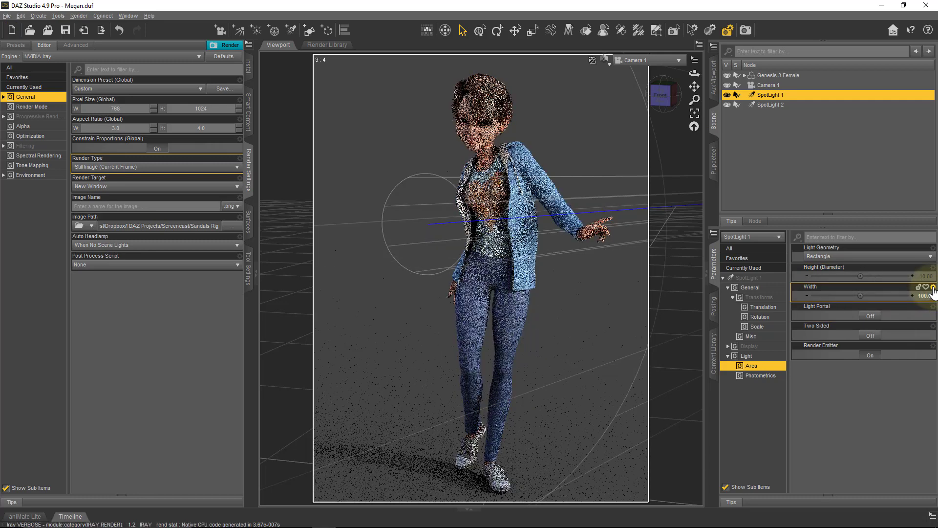
pyautogui.click(933, 286)
pyautogui.click(907, 339)
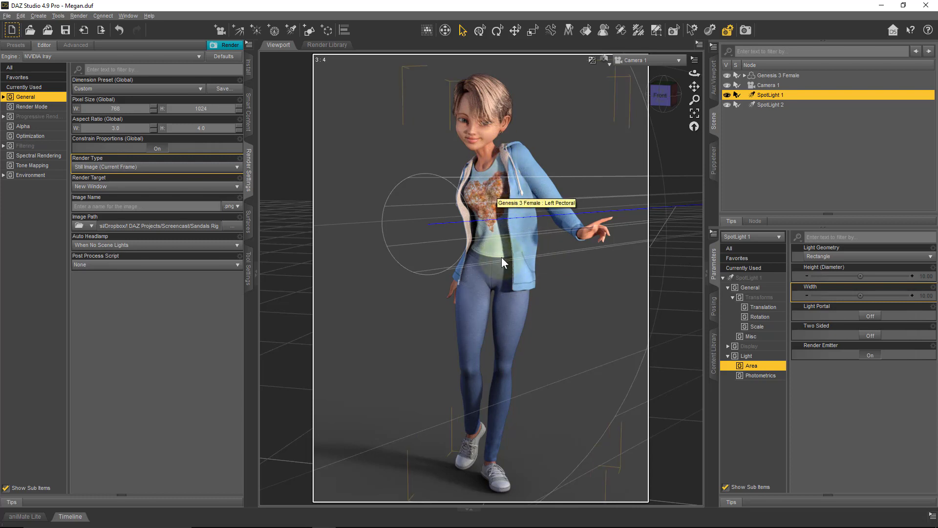
# - Set both the height and the width of SpotLight 1's rectangular emitter to 50
pyautogui.click(920, 277)
pyautogui.click(921, 276)
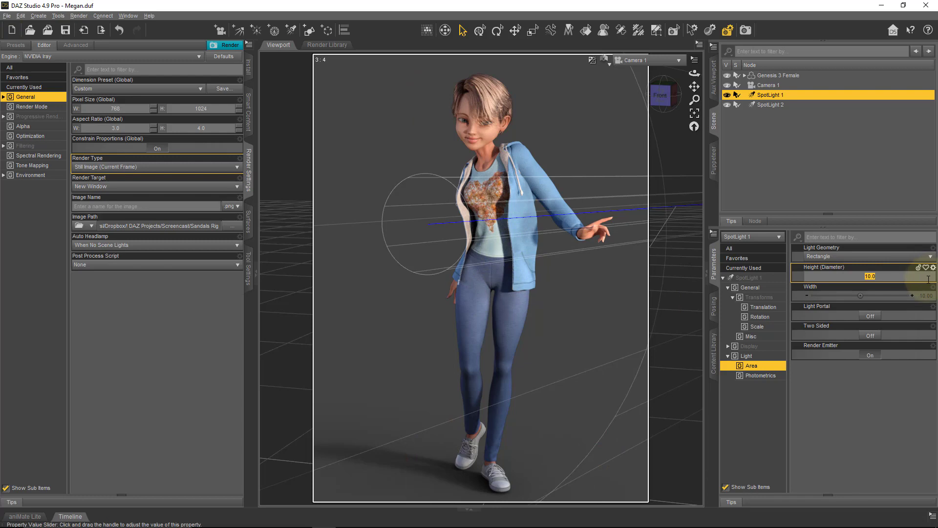
pyautogui.write('50')
pyautogui.press('Return')
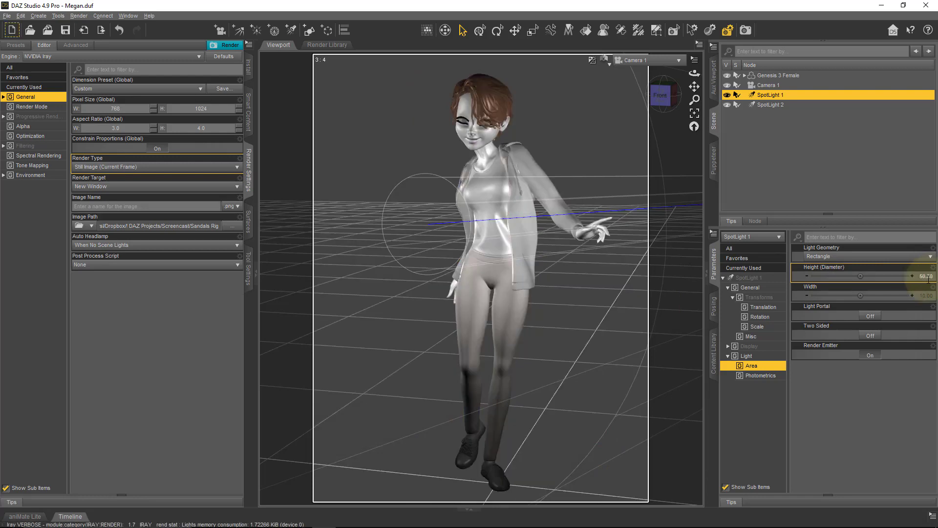
pyautogui.click(923, 296)
pyautogui.click(925, 297)
pyautogui.write('50')
pyautogui.press('Return')
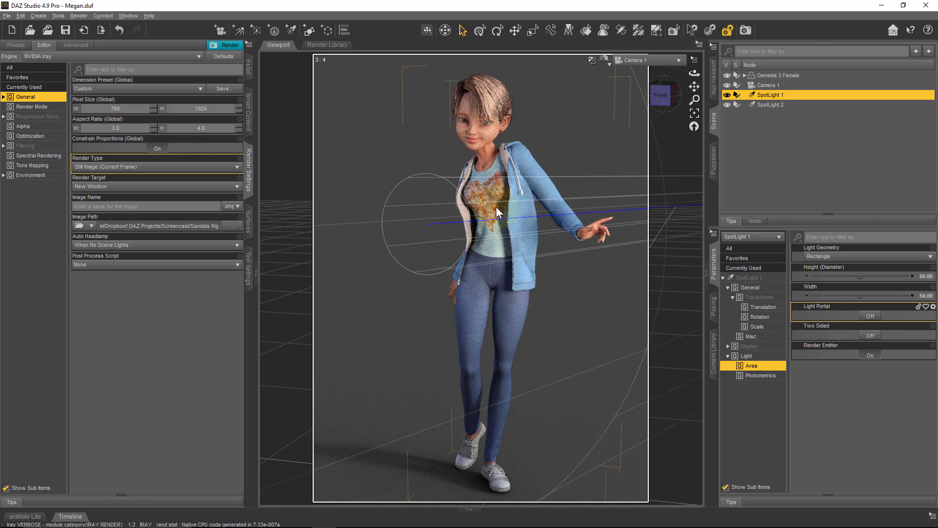
# - Set both the height and the width of SpotLight 1's rectangular emitter to 100
pyautogui.click(925, 276)
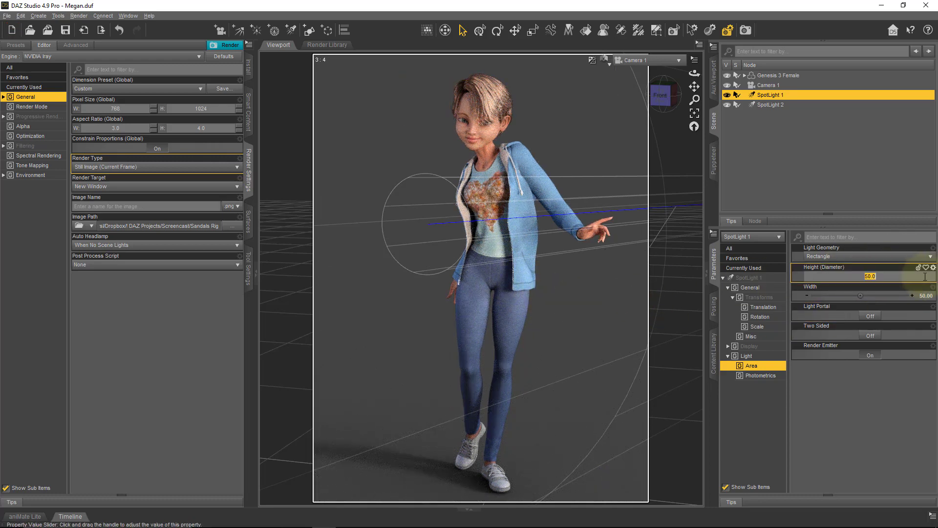
pyautogui.write('100')
pyautogui.press('Return')
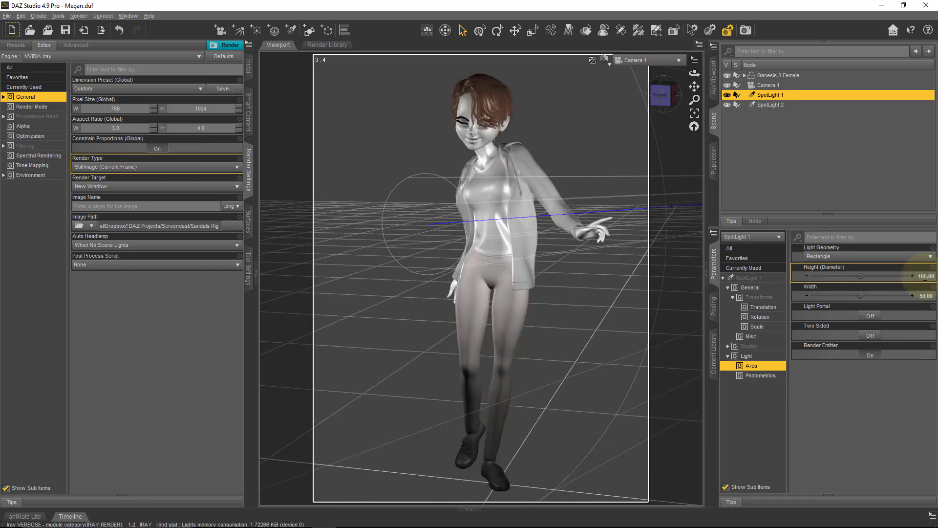
pyautogui.click(924, 296)
pyautogui.write('100')
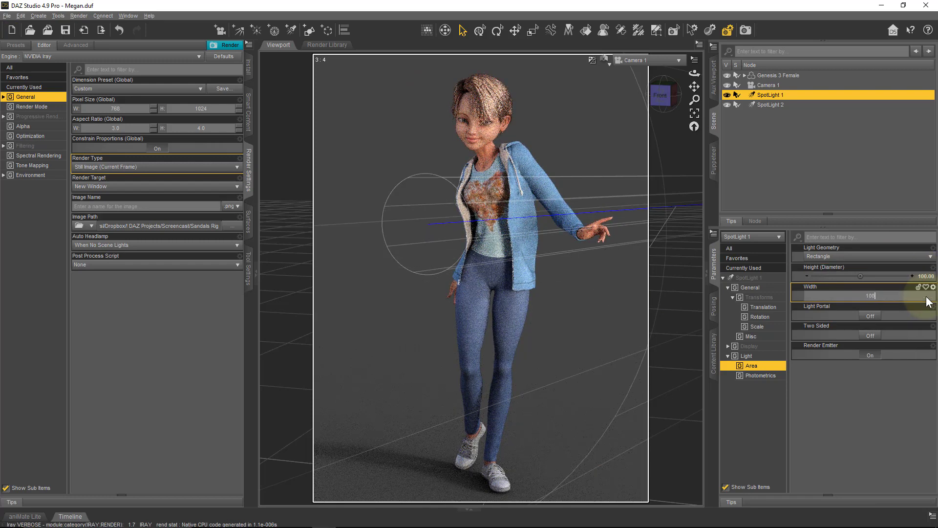
pyautogui.press('Return')
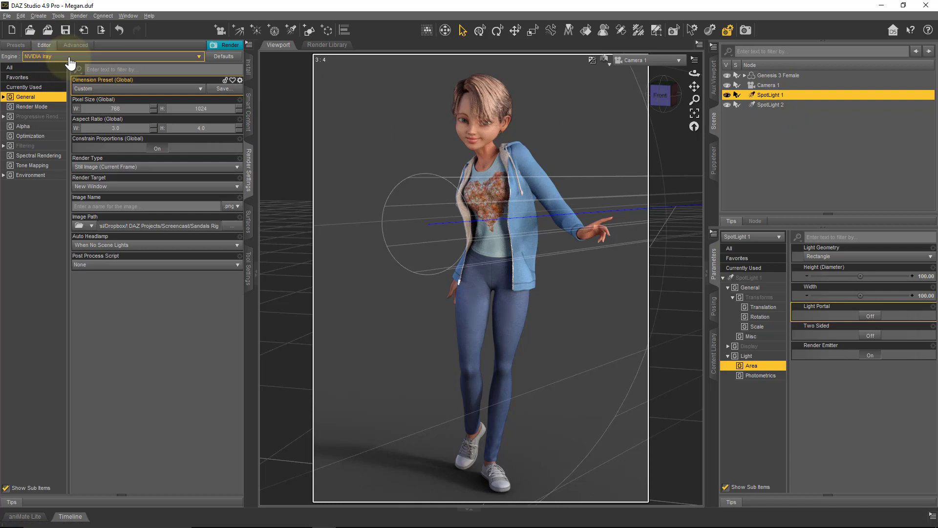
# - Switch the render engine to 3Delight and set the viewport's draw style to Texture Shaded
pyautogui.click(87, 57)
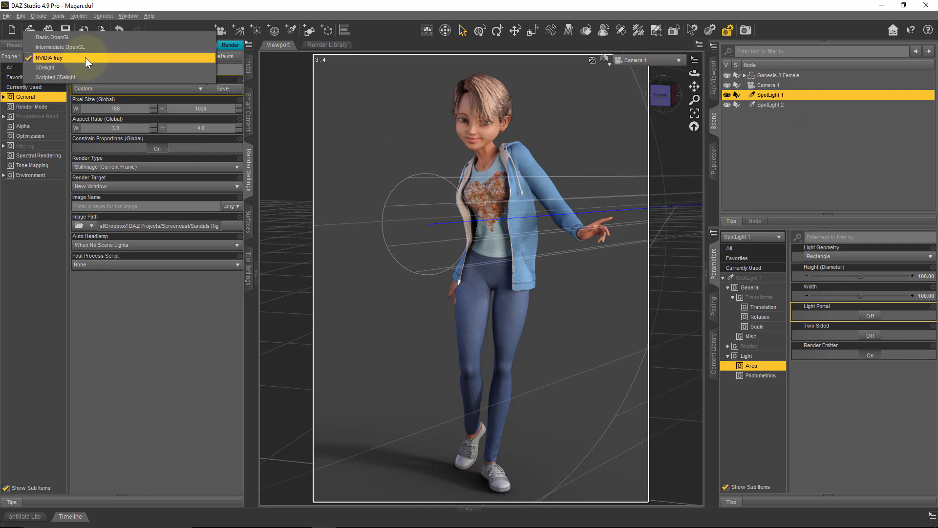
pyautogui.click(601, 60)
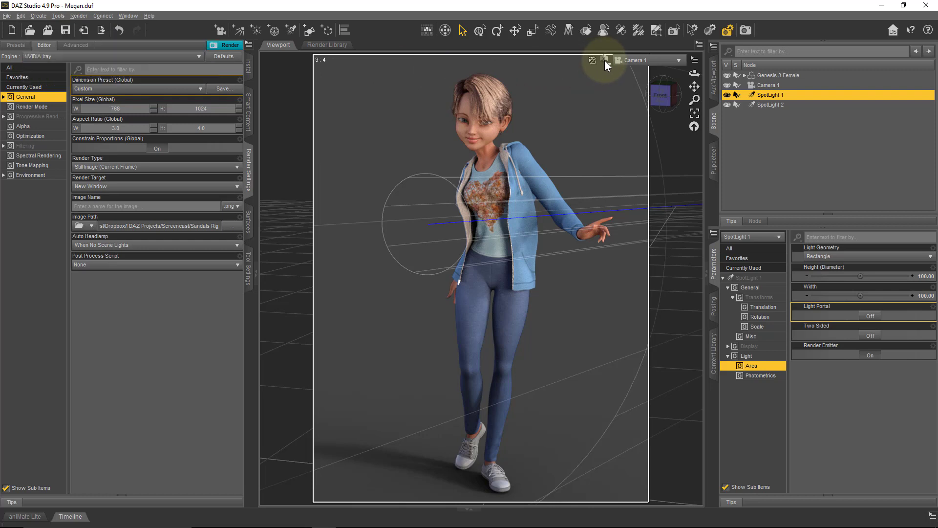
pyautogui.click(604, 60)
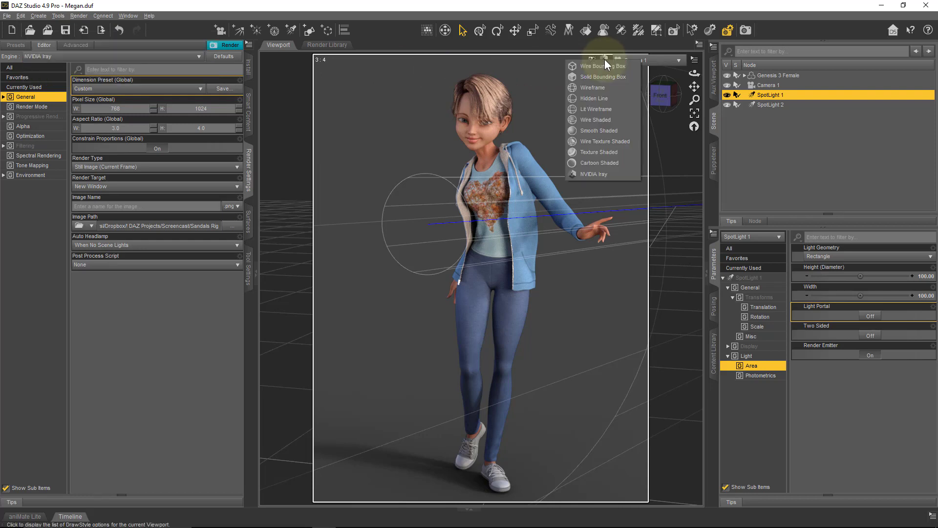
pyautogui.click(58, 57)
pyautogui.click(57, 68)
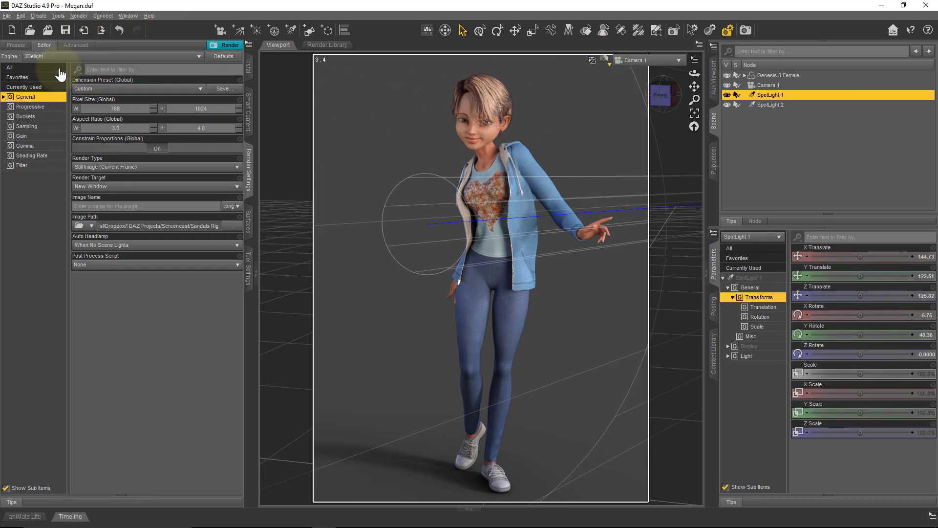
pyautogui.click(606, 61)
pyautogui.click(601, 154)
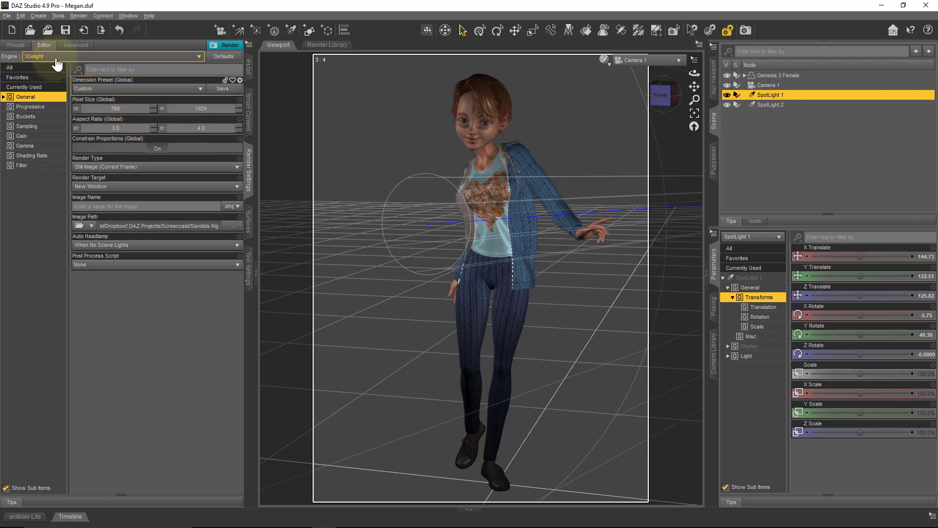
# - Create a new spotlight named SpotLight 3 that takes over the active viewport transforms of Camera 1
pyautogui.click(38, 16)
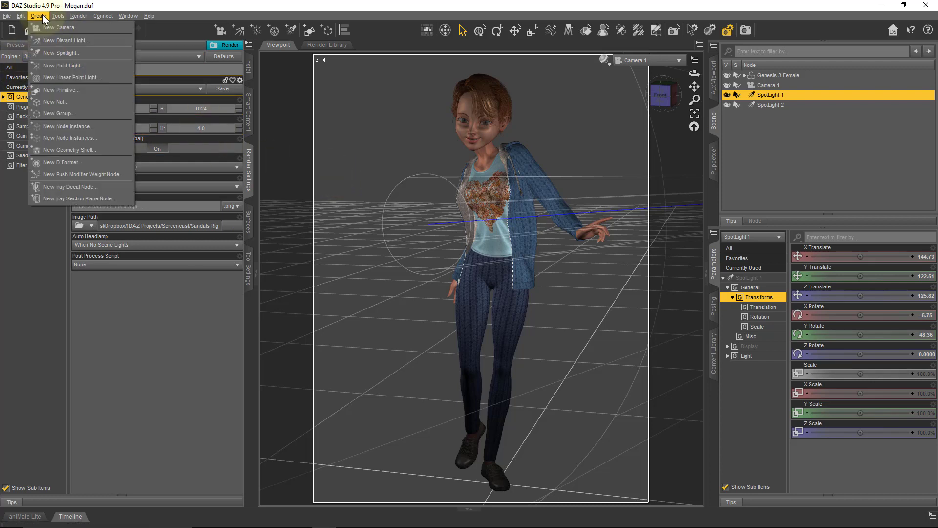
pyautogui.click(82, 52)
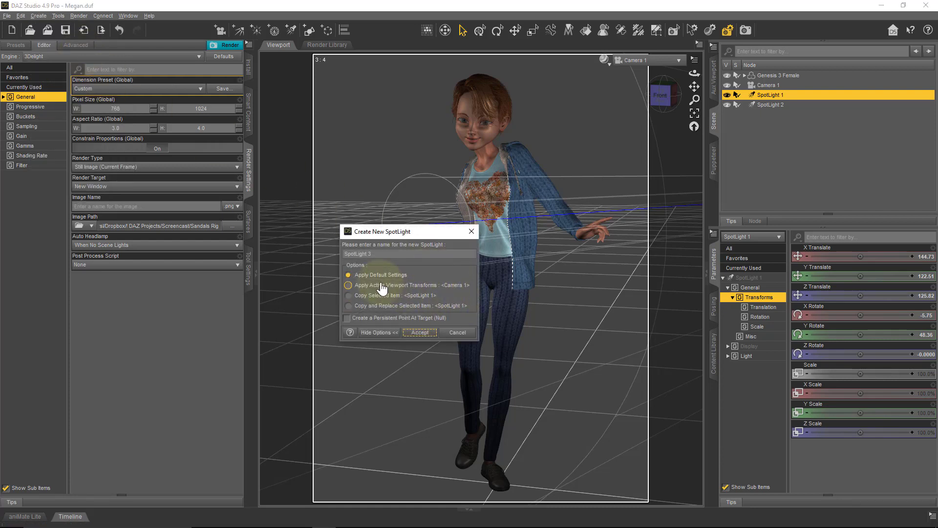
pyautogui.click(364, 287)
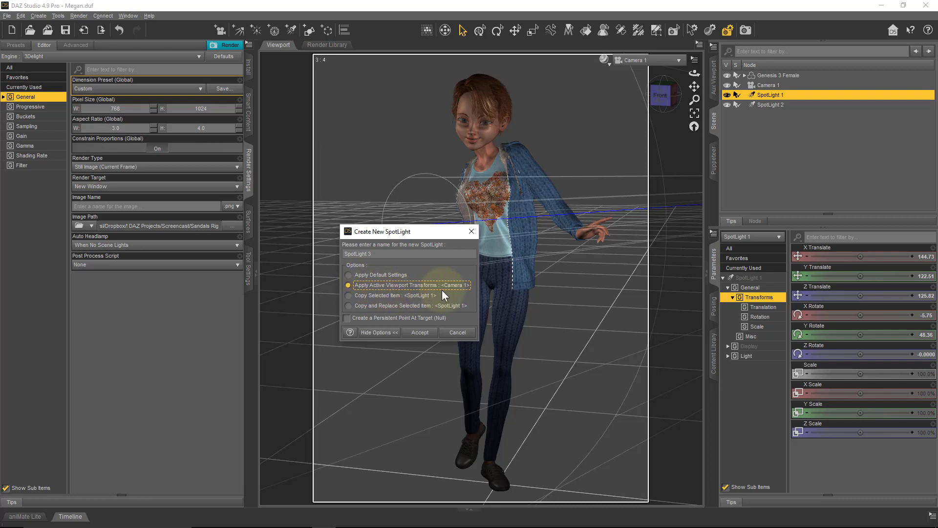
pyautogui.click(419, 333)
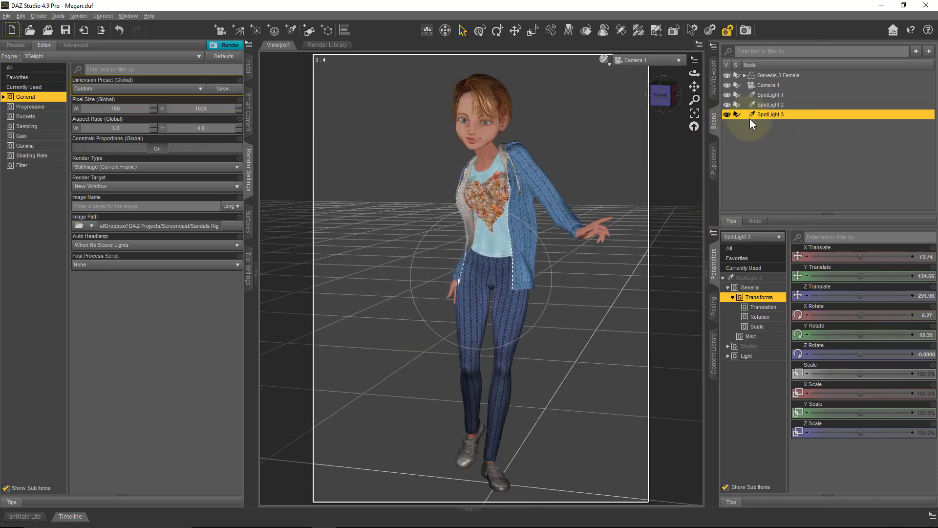
# - Examine the light and shadow properties that SpotLight 3 offers under 3Delight
pyautogui.click(728, 356)
pyautogui.click(762, 366)
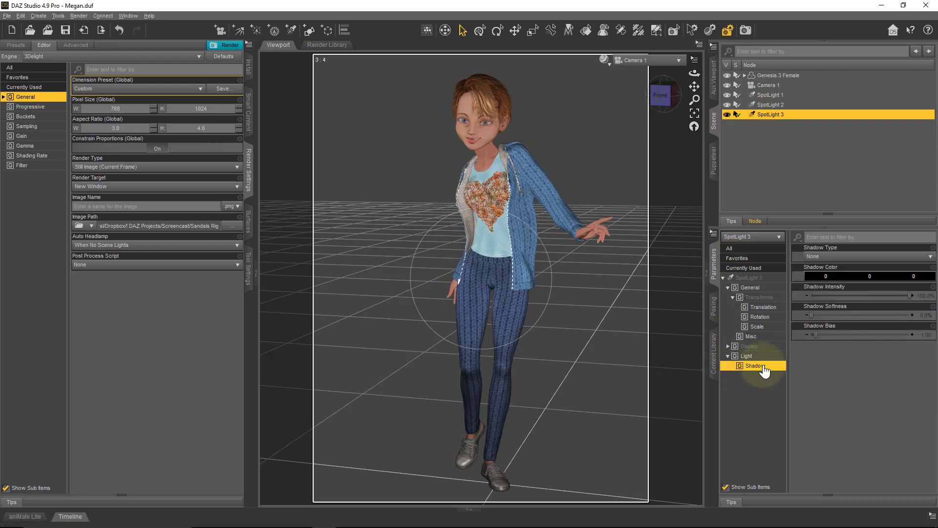
pyautogui.click(762, 356)
pyautogui.click(763, 366)
pyautogui.click(763, 356)
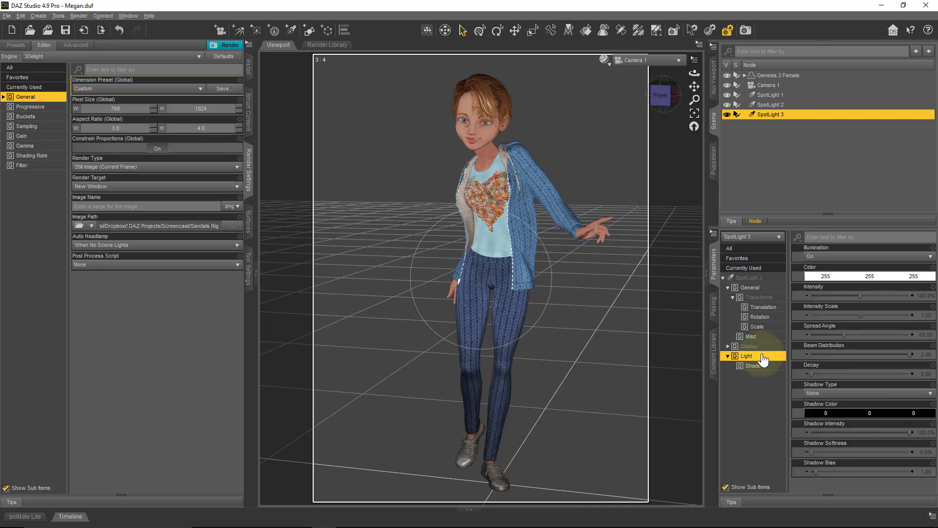
# - Compare the 3Delight light properties of SpotLight 1, SpotLight 2 and SpotLight 3, including SpotLight 1's shadow options
pyautogui.click(781, 105)
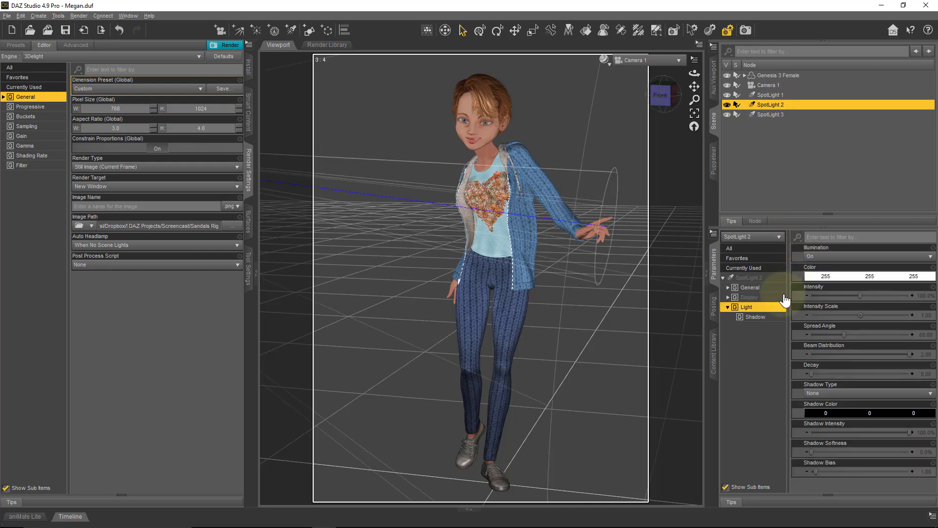
pyautogui.click(781, 95)
pyautogui.click(781, 104)
pyautogui.click(778, 114)
pyautogui.click(777, 103)
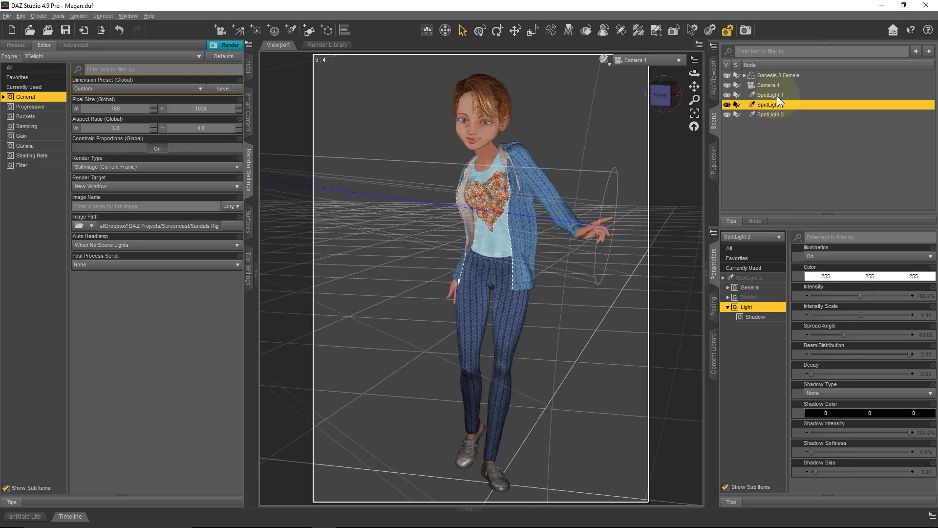
pyautogui.click(777, 98)
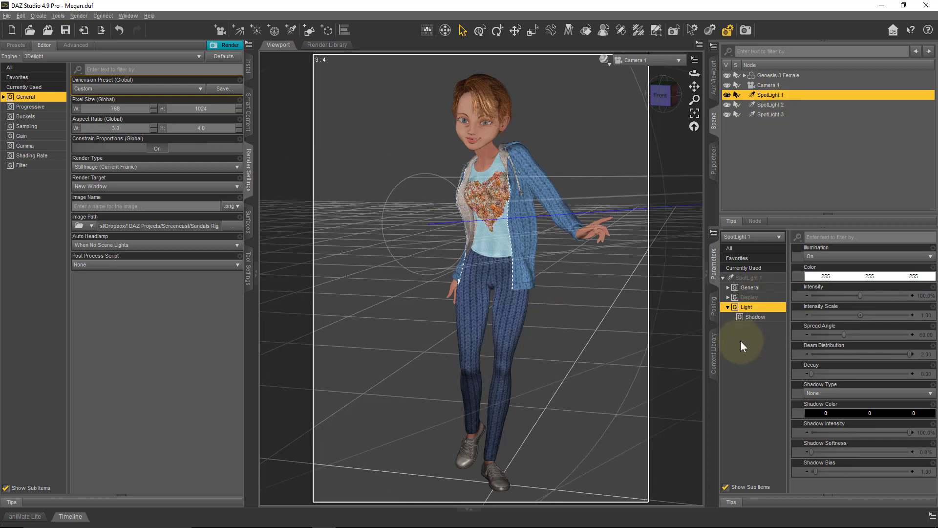
pyautogui.click(755, 318)
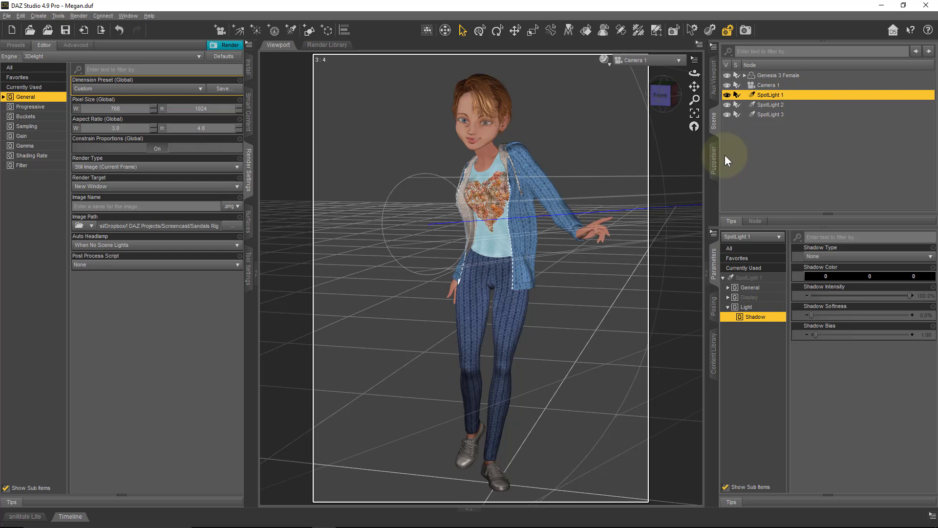
# - Switch the render engine back to NVIDIA Iray and check SpotLight 1's area and photometric properties
pyautogui.click(119, 57)
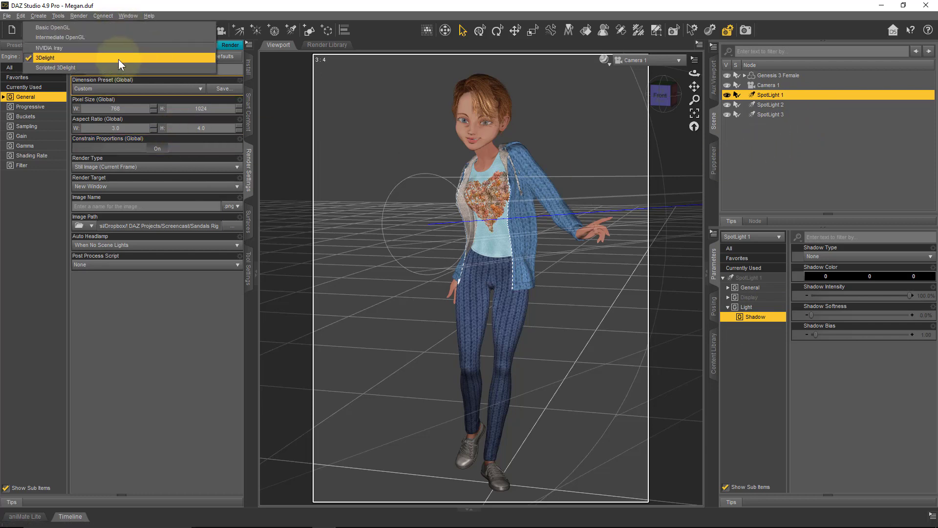
pyautogui.click(116, 48)
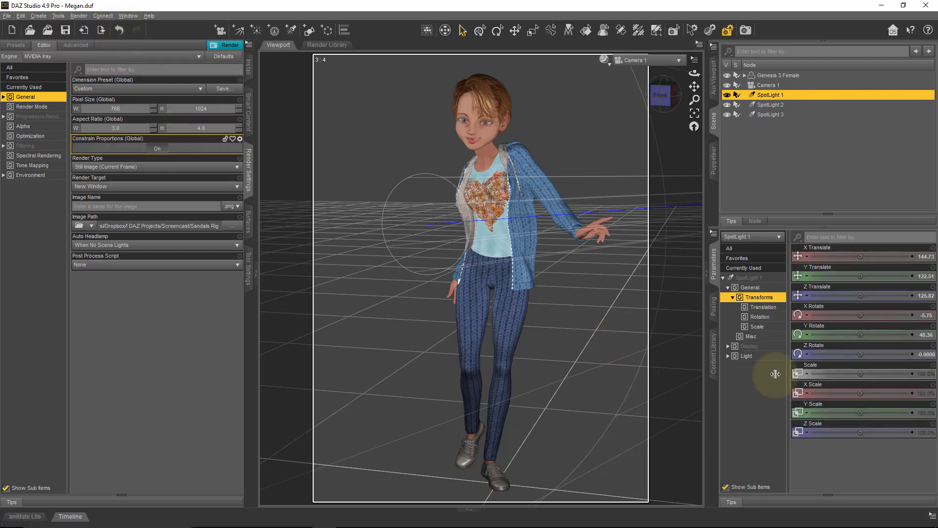
pyautogui.click(728, 356)
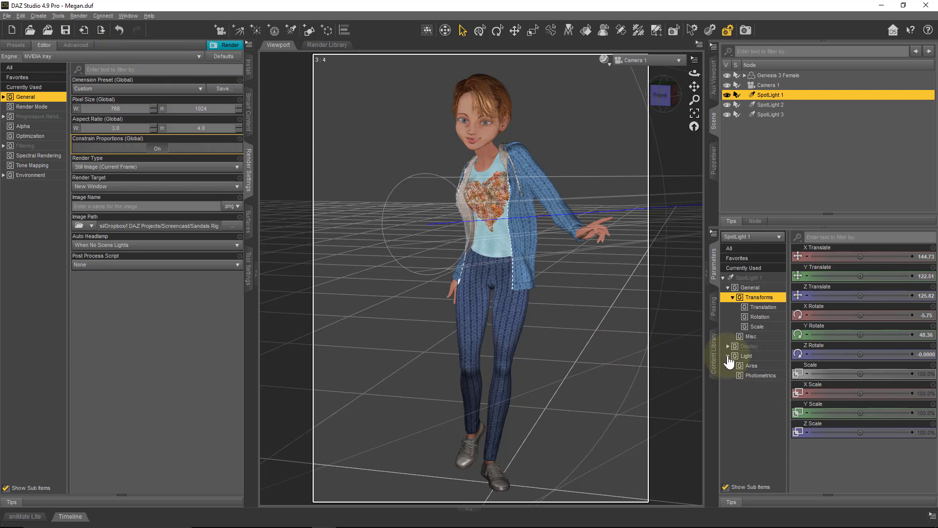
pyautogui.click(760, 375)
pyautogui.click(751, 366)
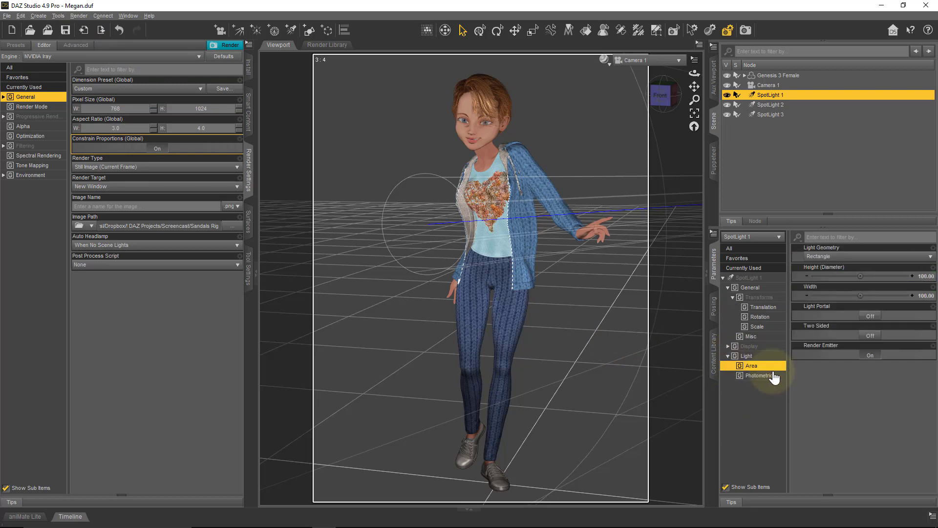
pyautogui.click(760, 376)
# - Compare the Iray light properties of SpotLight 3 with SpotLight 2's area and photometric properties
pyautogui.click(771, 114)
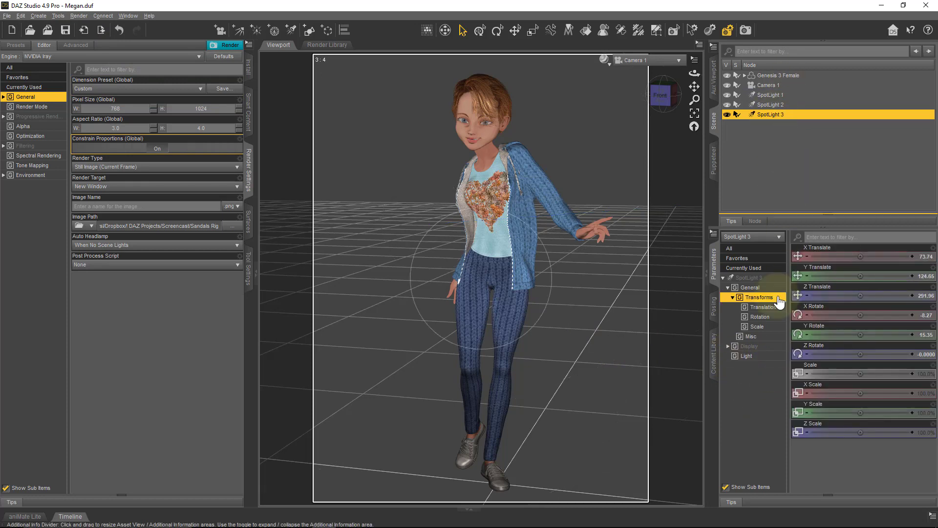
pyautogui.click(746, 356)
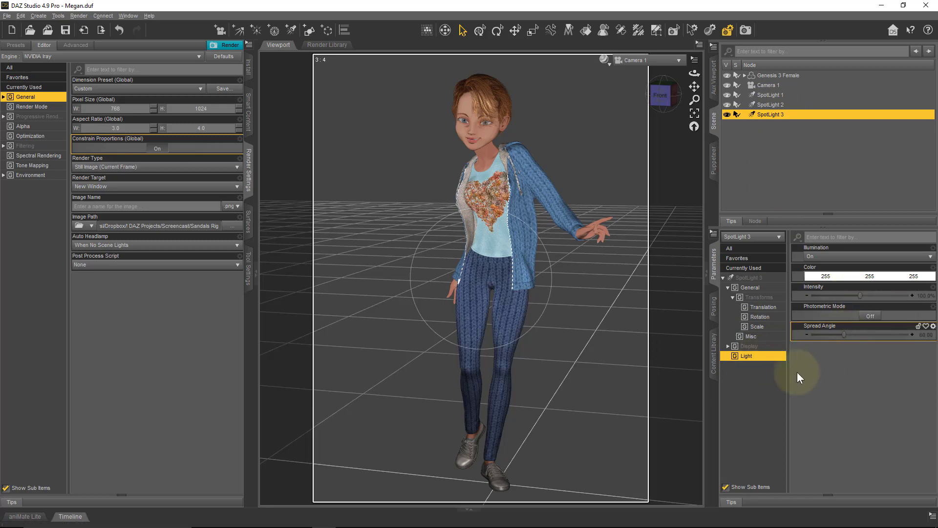
pyautogui.click(774, 103)
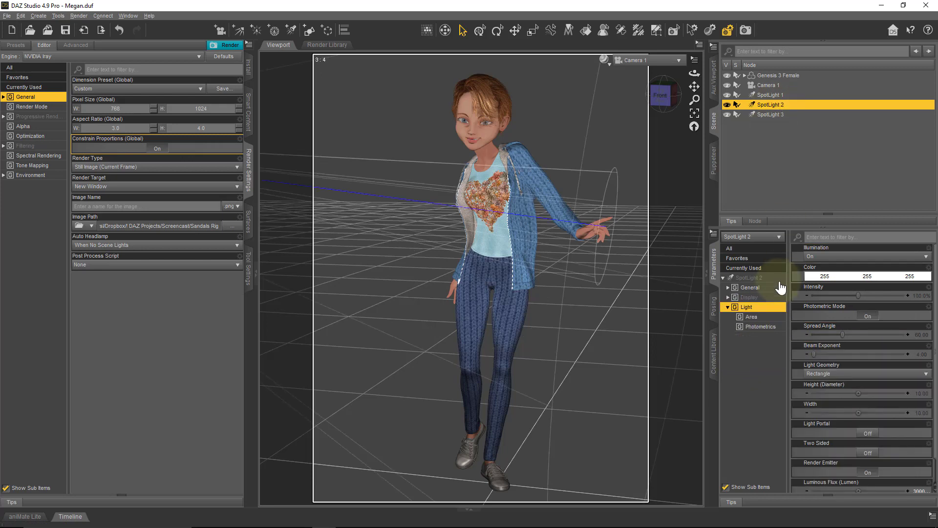
pyautogui.click(760, 327)
pyautogui.click(752, 317)
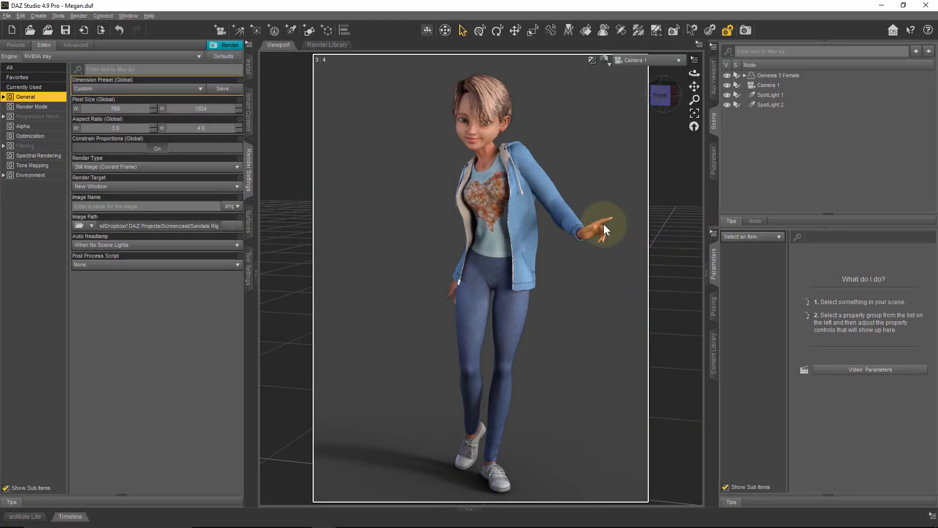
# - Use the NVIDIA Iray viewport draw style, render the current frame in a new window and enlarge that window
pyautogui.click(606, 65)
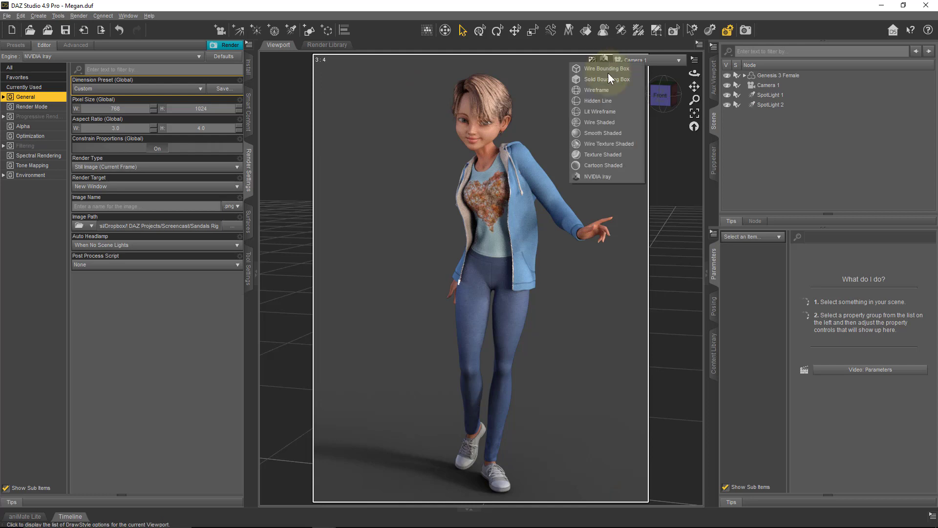
pyautogui.click(612, 174)
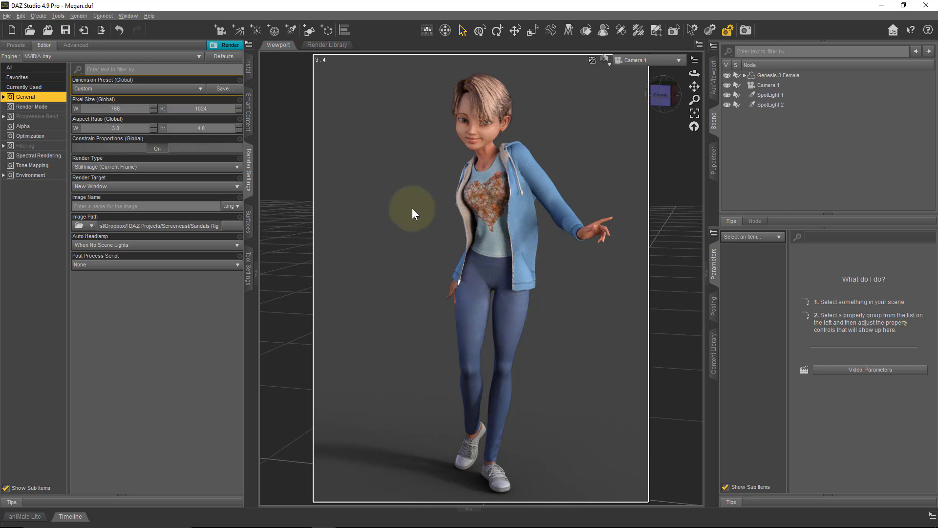
pyautogui.click(235, 47)
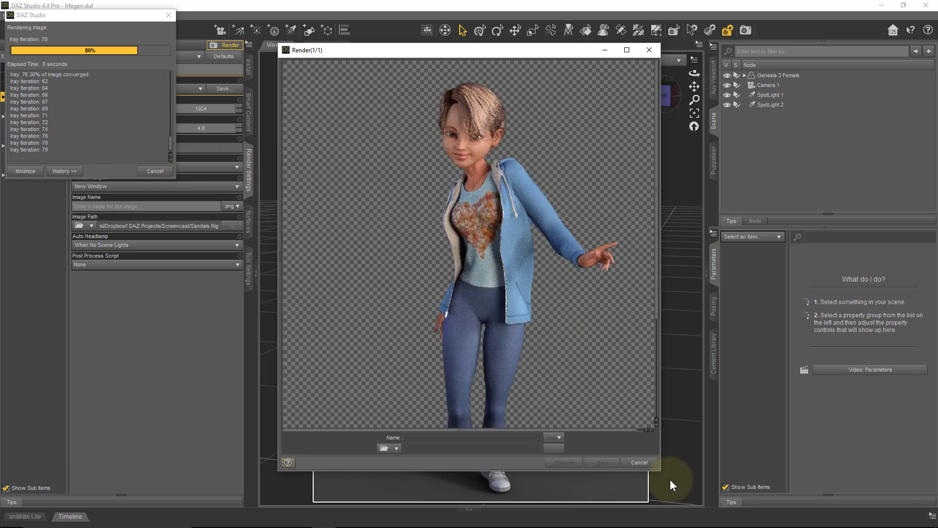
pyautogui.moveTo(659, 467); pyautogui.dragTo(673, 526)
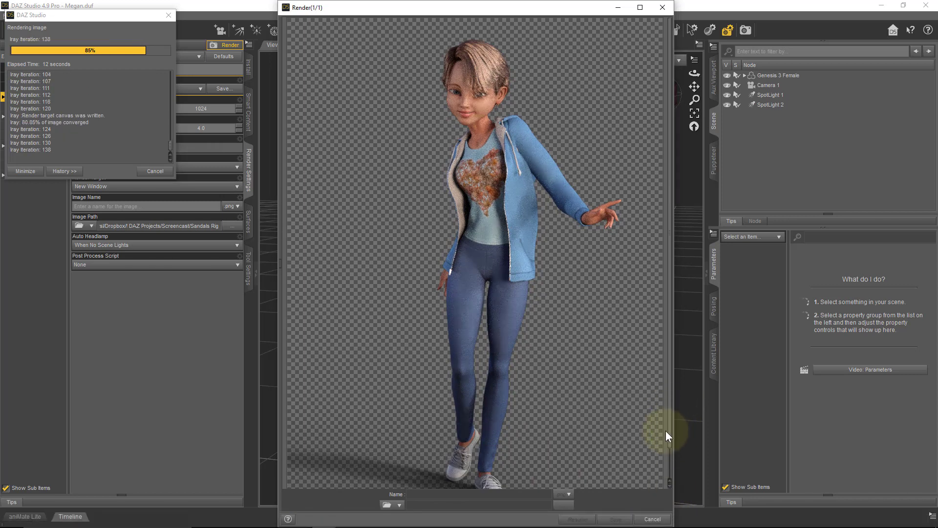